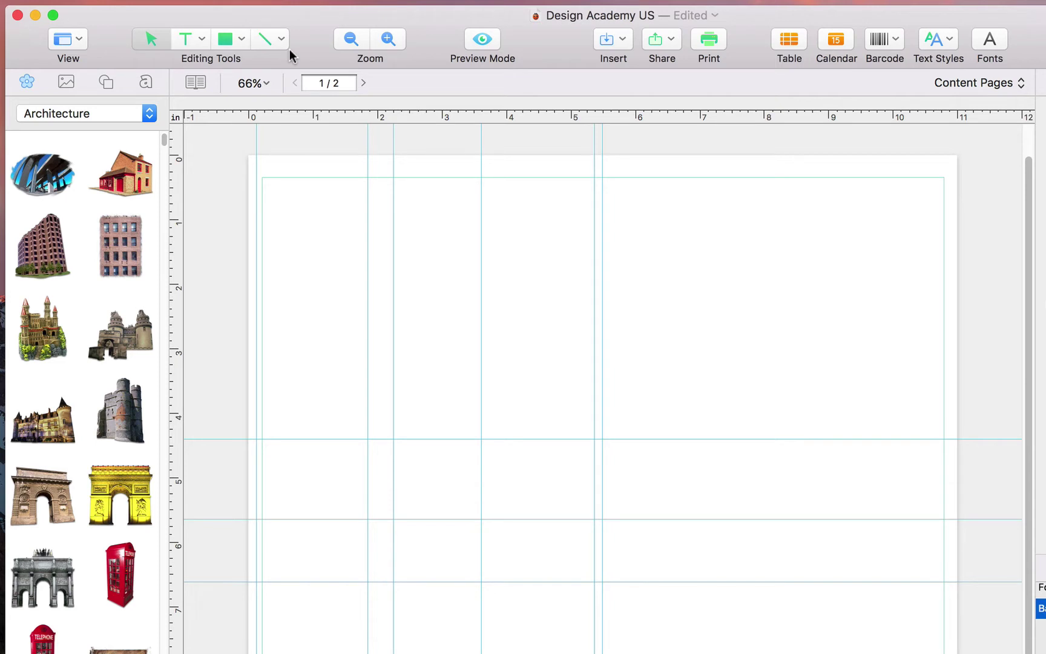
# Draw a rectangle about 5.5 in wide and 4.4 in high filling the page's right half down to the upper horizontal guide
pyautogui.click(241, 38)
pyautogui.click(248, 63)
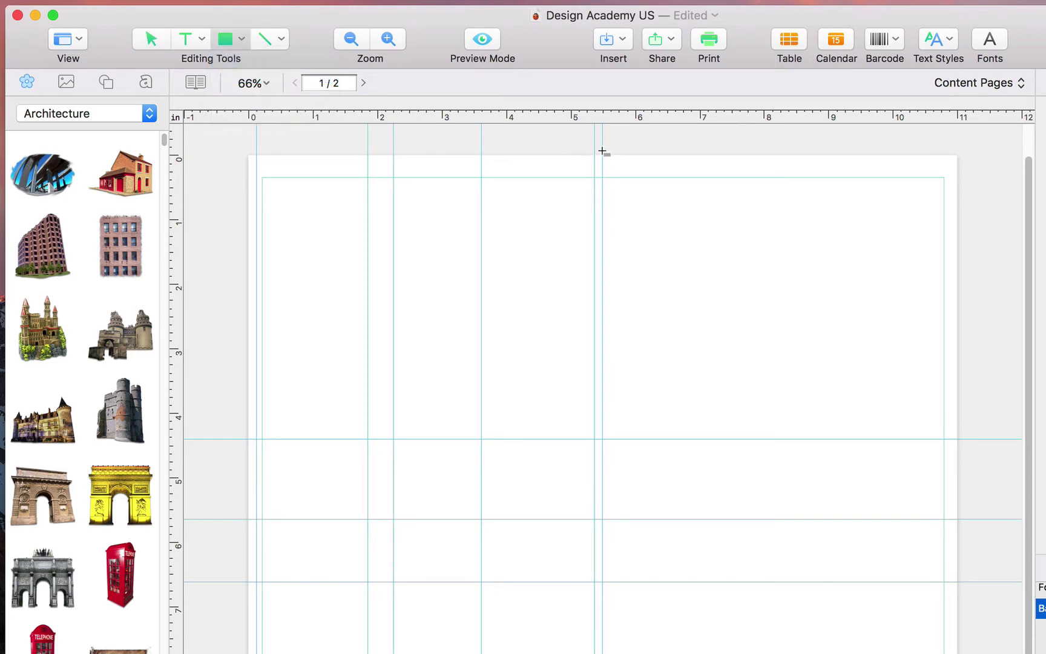
pyautogui.moveTo(604, 159); pyautogui.dragTo(958, 431)
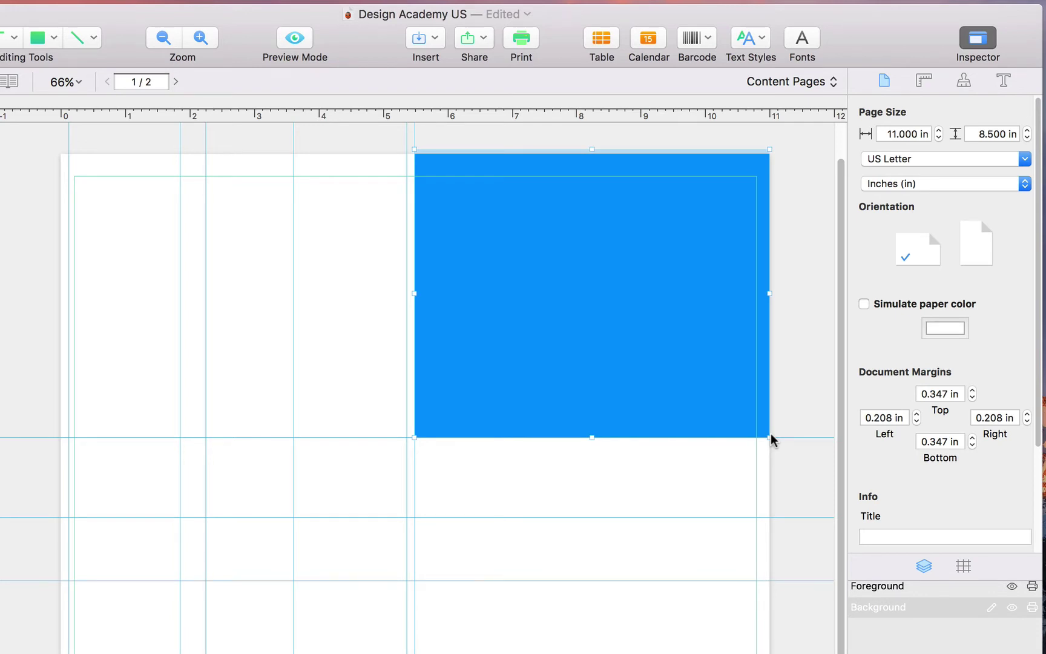
# Try the linear and radial gradient fills on the rectangle and return it to Color Fill
pyautogui.click(965, 81)
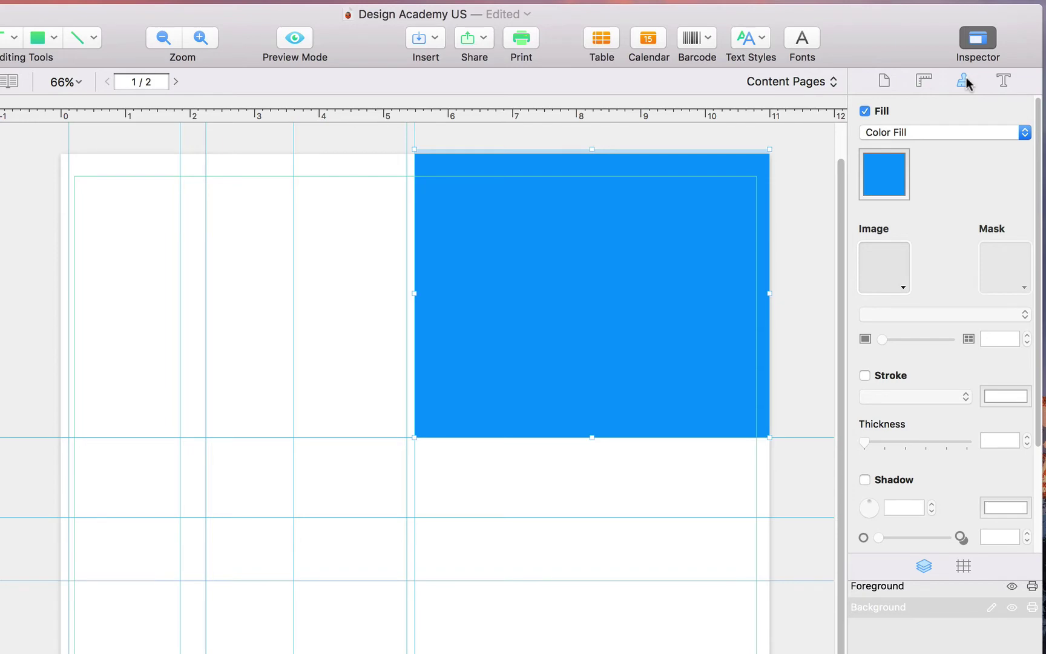
pyautogui.click(970, 133)
pyautogui.click(974, 147)
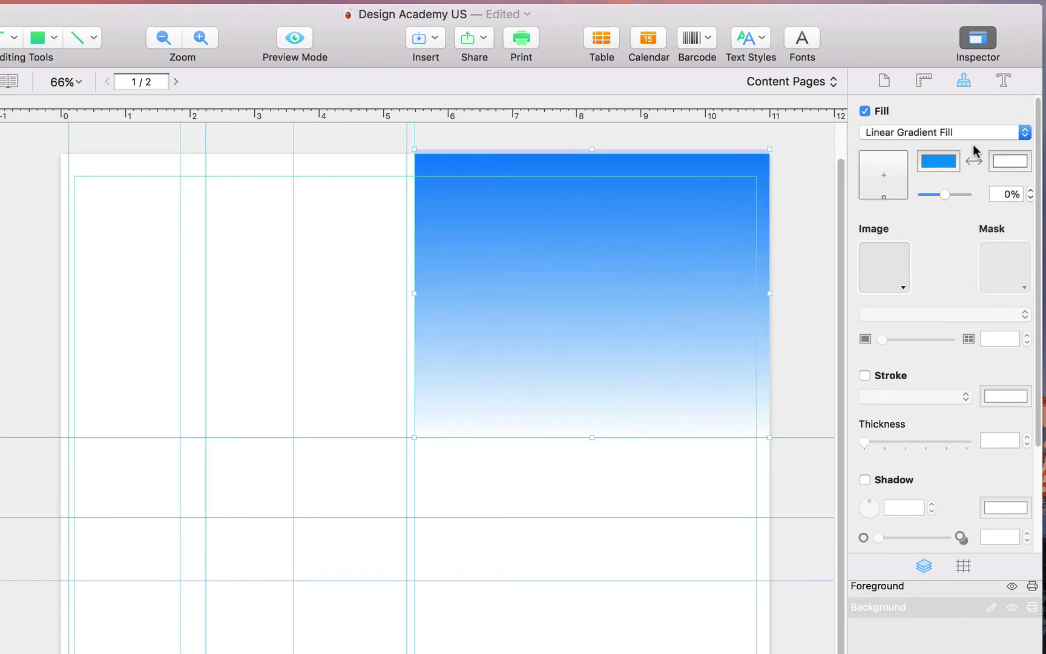
pyautogui.click(968, 132)
pyautogui.click(971, 149)
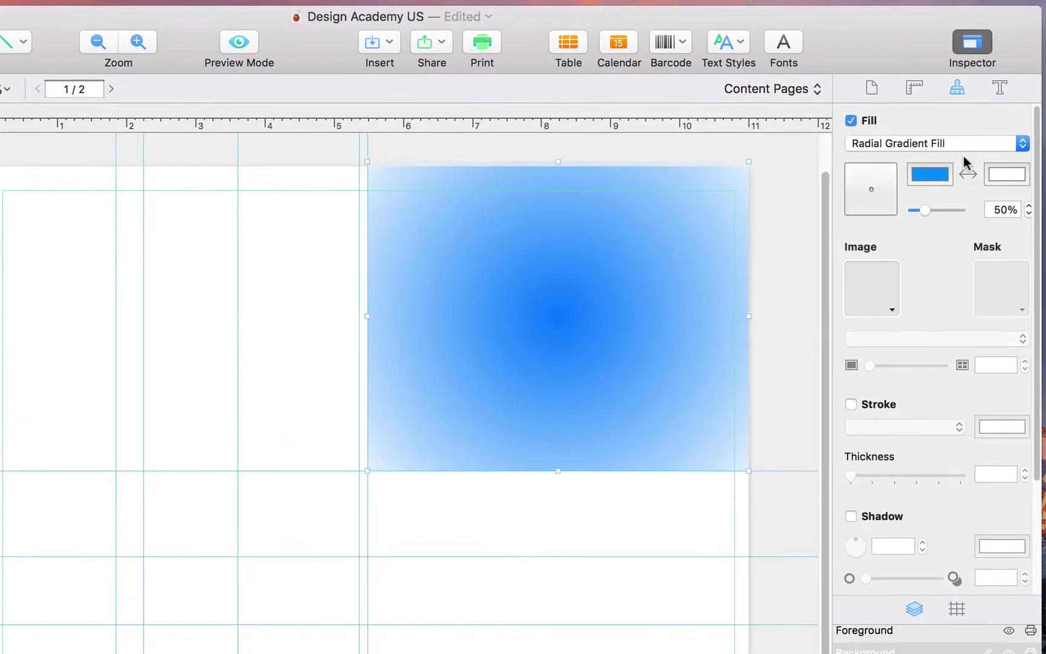
pyautogui.click(964, 144)
pyautogui.click(949, 113)
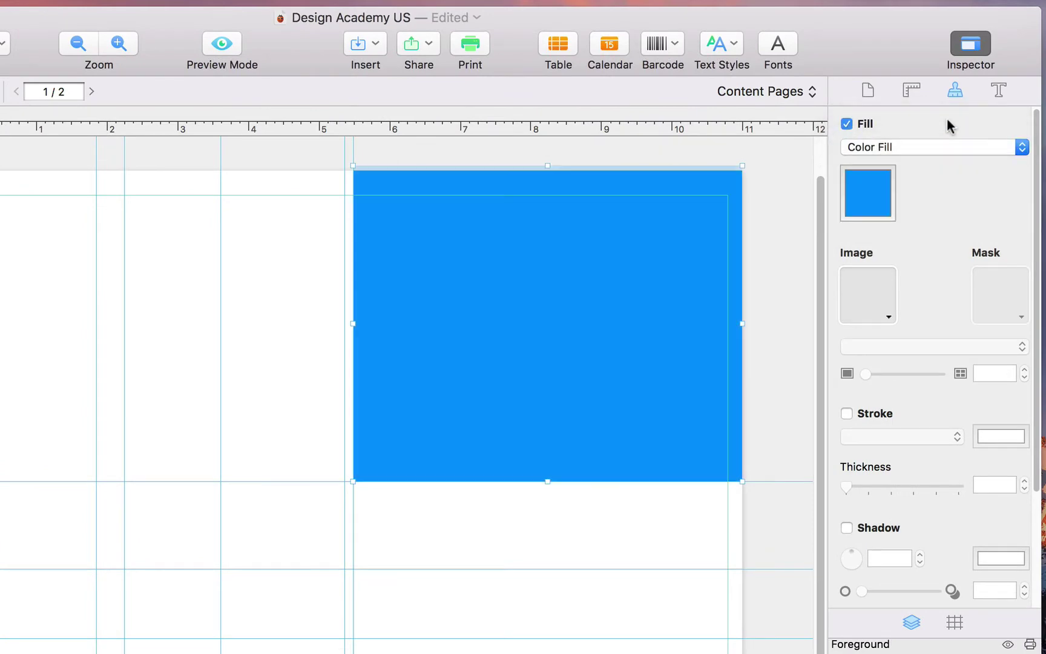
# Try different fill colors for the rectangle on the color wheel and settle on a bright blue
pyautogui.click(870, 195)
pyautogui.click(805, 571)
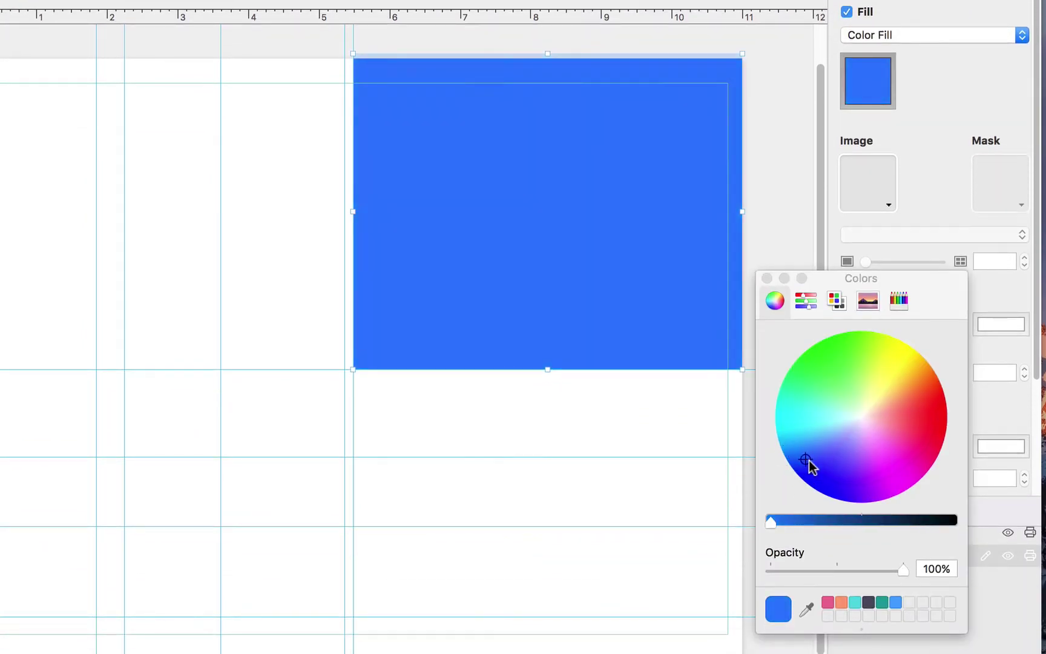
pyautogui.click(915, 418)
pyautogui.click(793, 443)
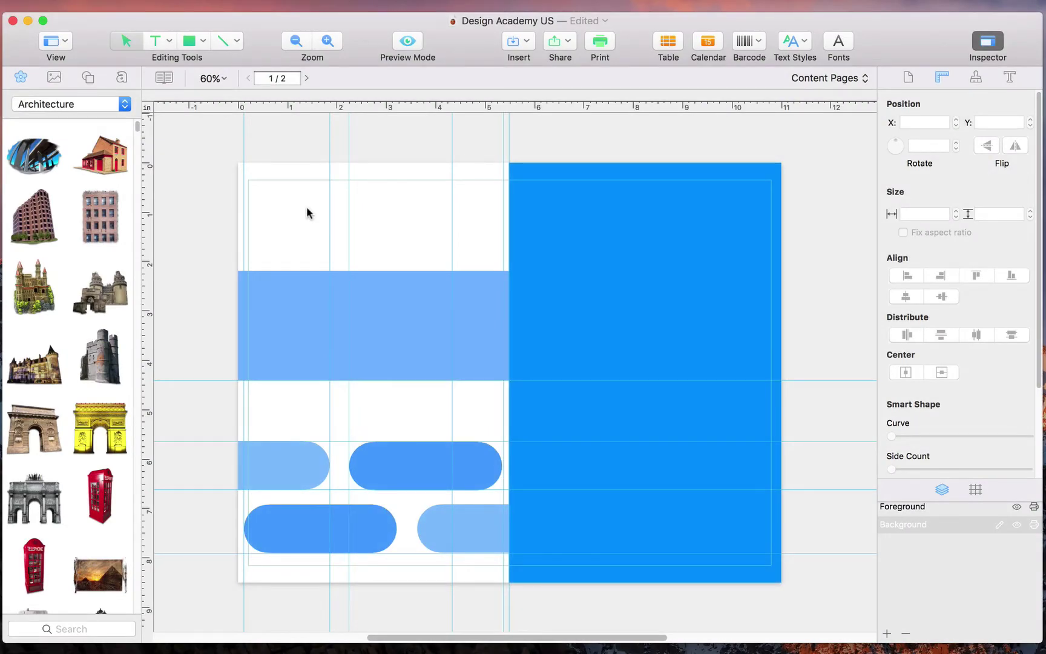
# Draw a closed five-point spline shape about 3 in wide and 2 in high in the white area above the light blue band
pyautogui.click(240, 44)
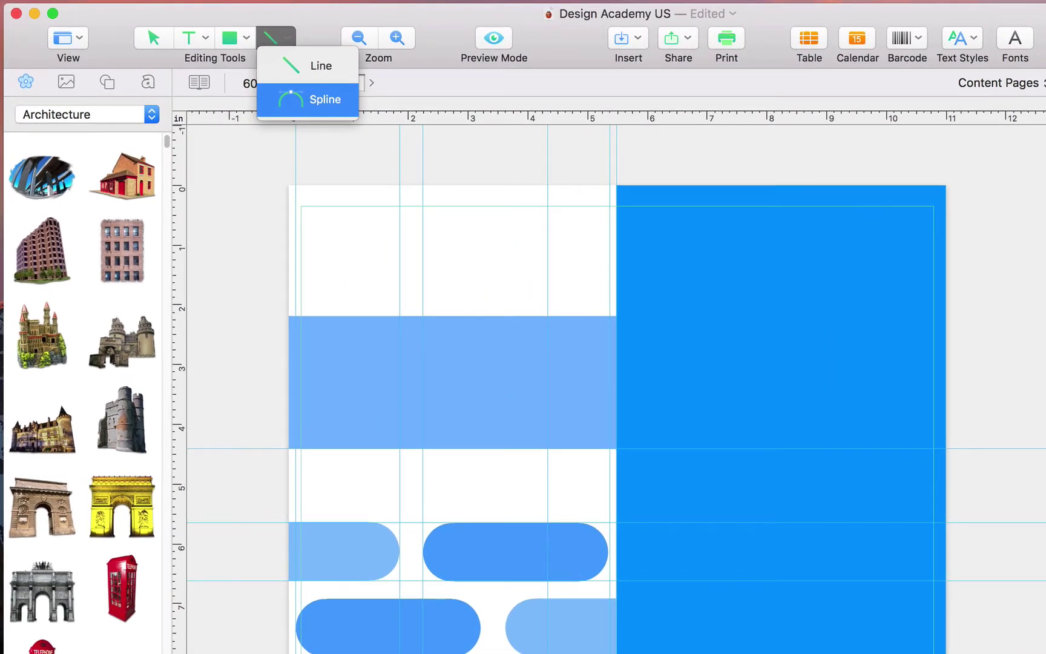
pyautogui.click(315, 101)
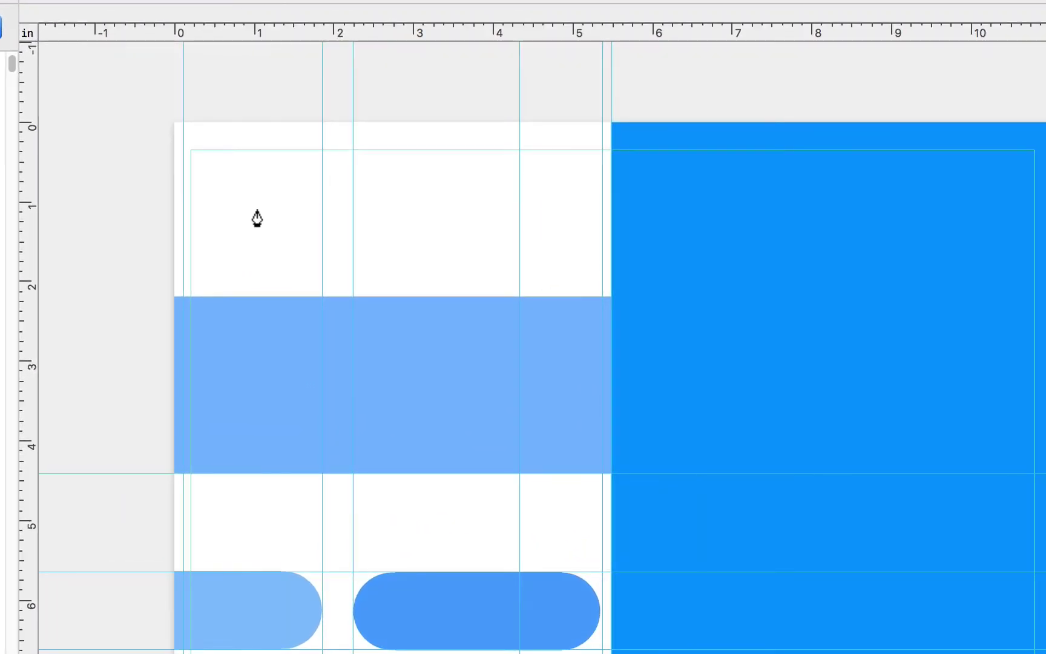
pyautogui.click(259, 210)
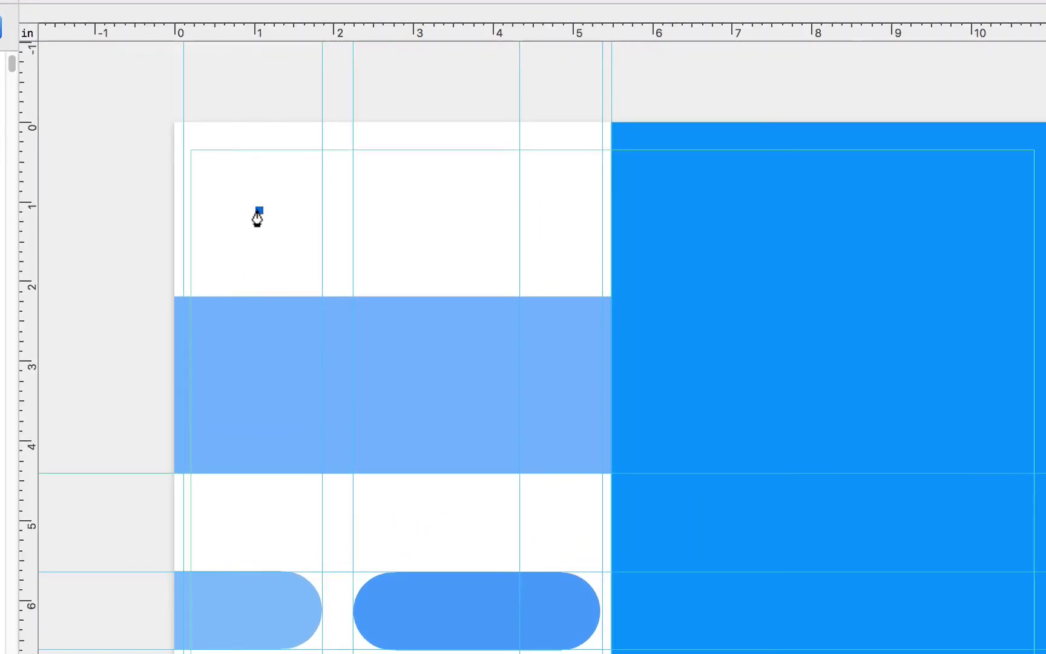
pyautogui.click(377, 284)
pyautogui.moveTo(377, 284); pyautogui.dragTo(504, 248)
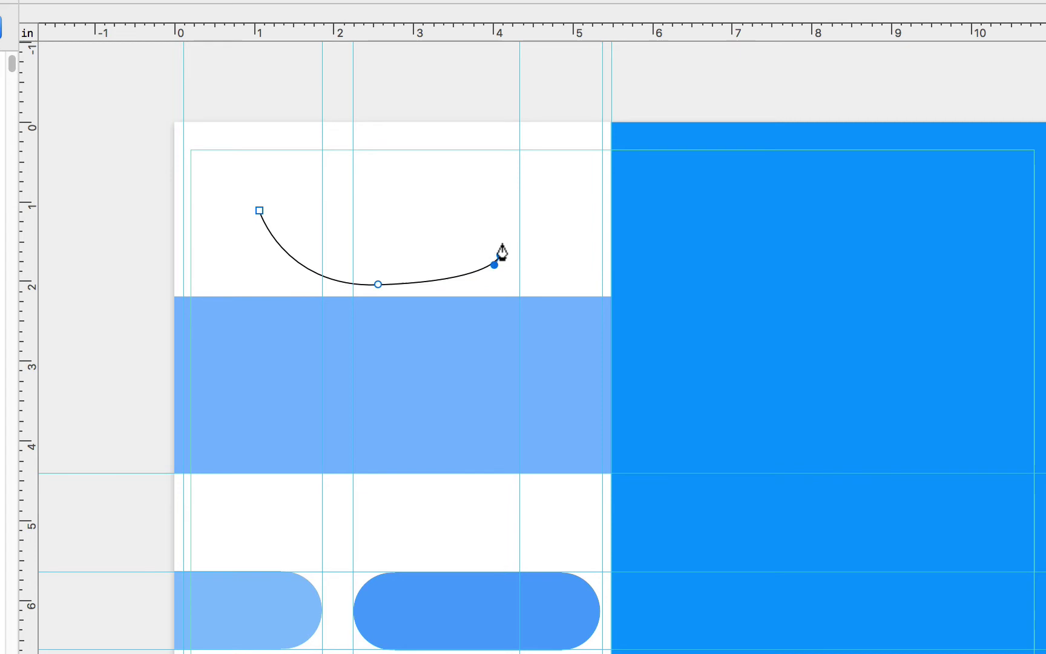
pyautogui.click(455, 180)
pyautogui.moveTo(334, 127); pyautogui.dragTo(259, 142)
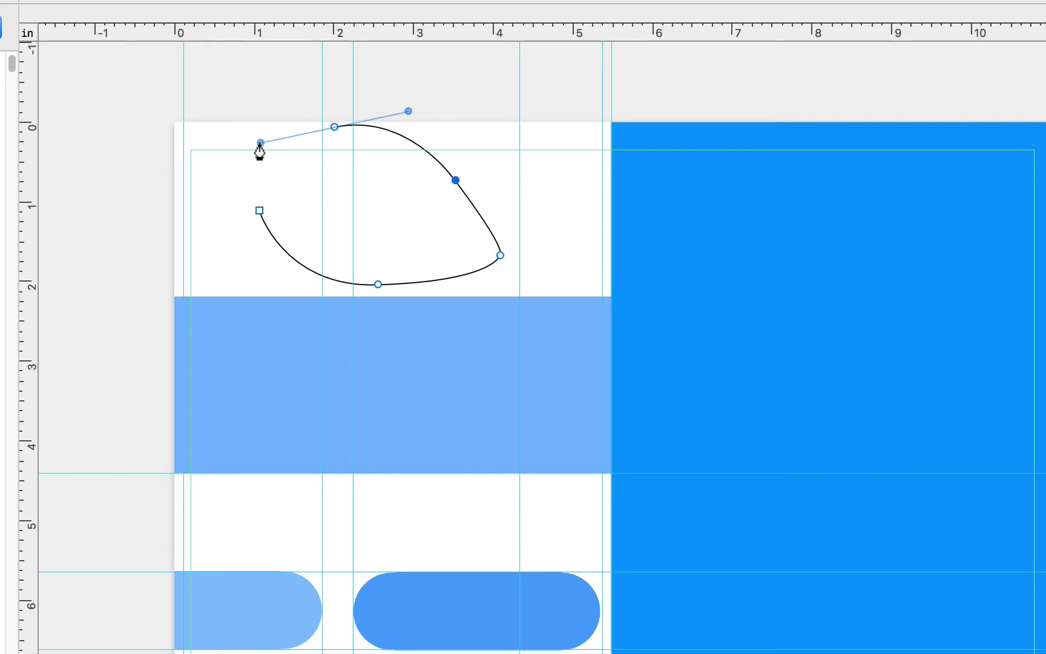
pyautogui.click(260, 211)
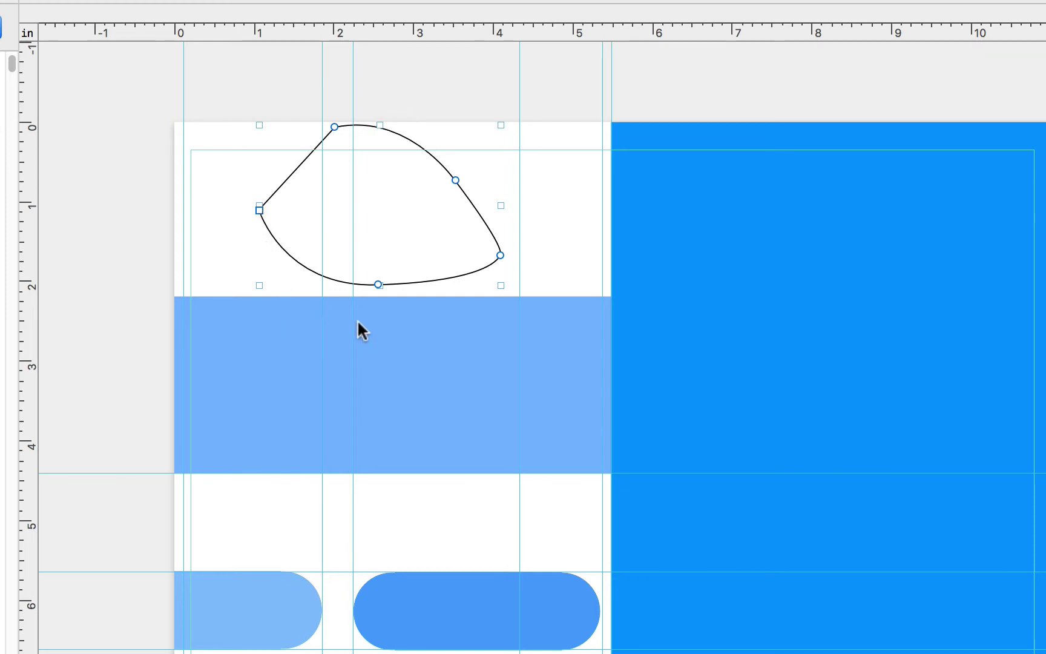
# Reshape the spline by adjusting the direction handle of its lowest node and switching that node's type
pyautogui.click(377, 284)
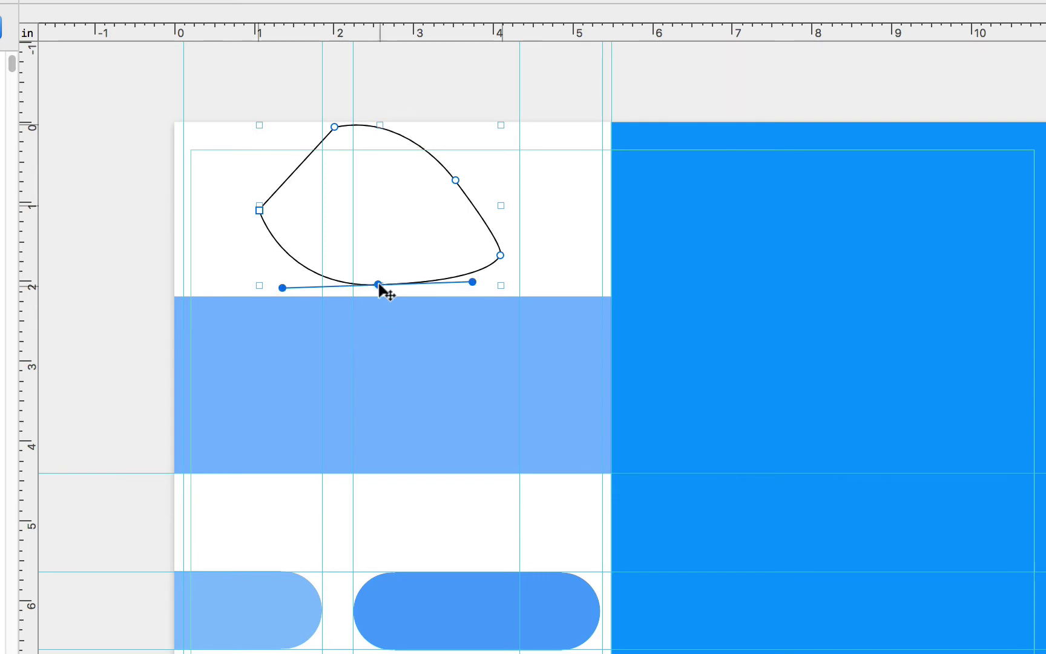
pyautogui.moveTo(282, 287); pyautogui.dragTo(261, 251)
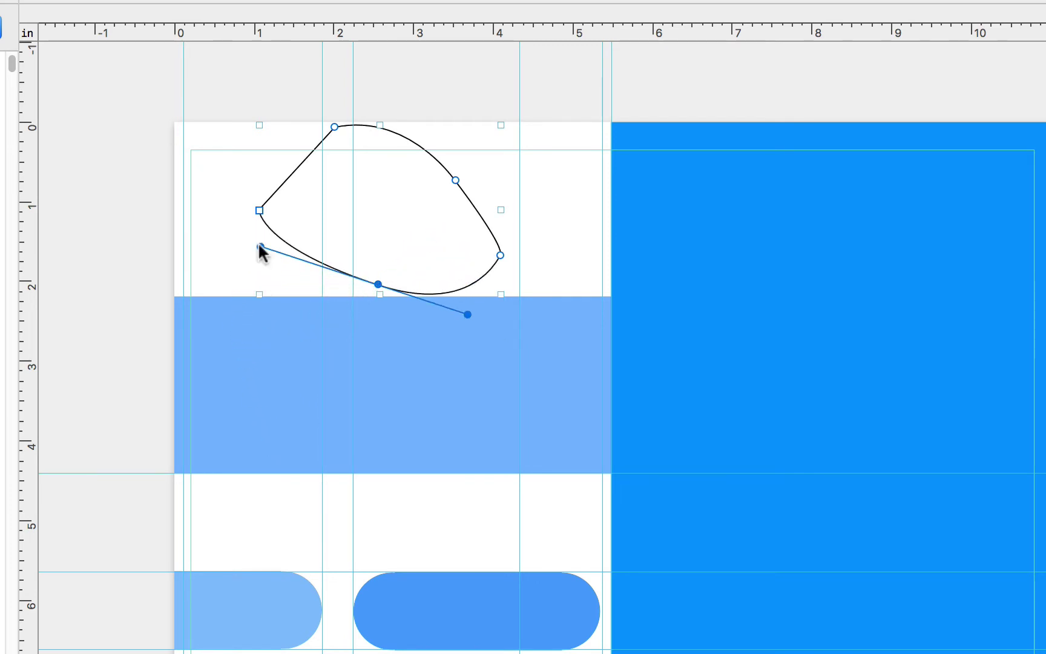
pyautogui.doubleClick(377, 285)
pyautogui.doubleClick(377, 284)
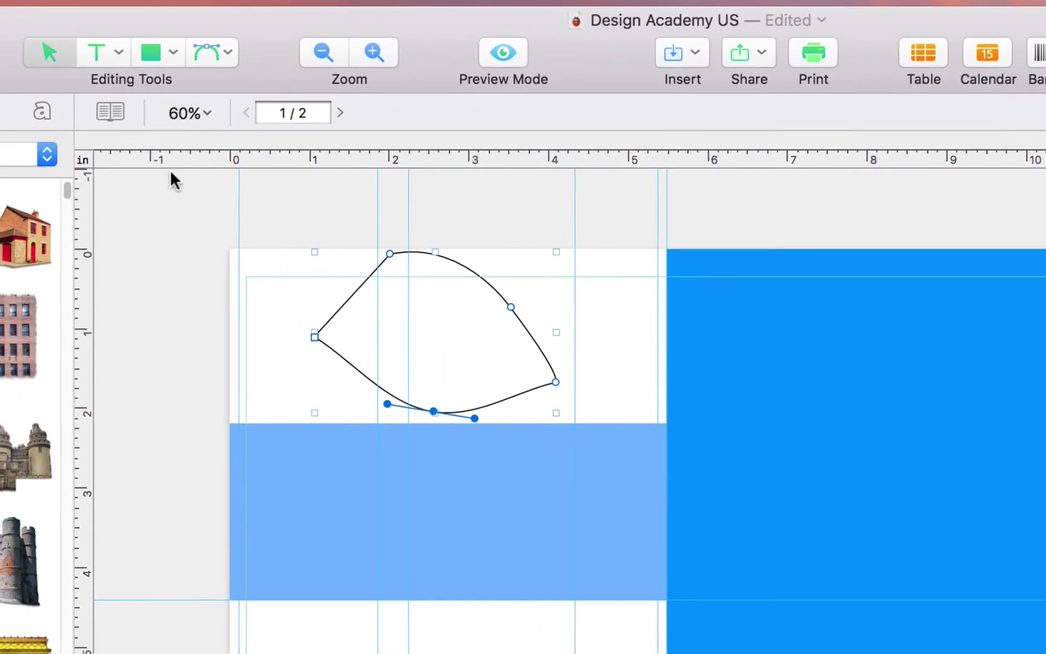
# Draw a straight, slightly descending line across the inside of the spline shape with the Line tool
pyautogui.click(231, 59)
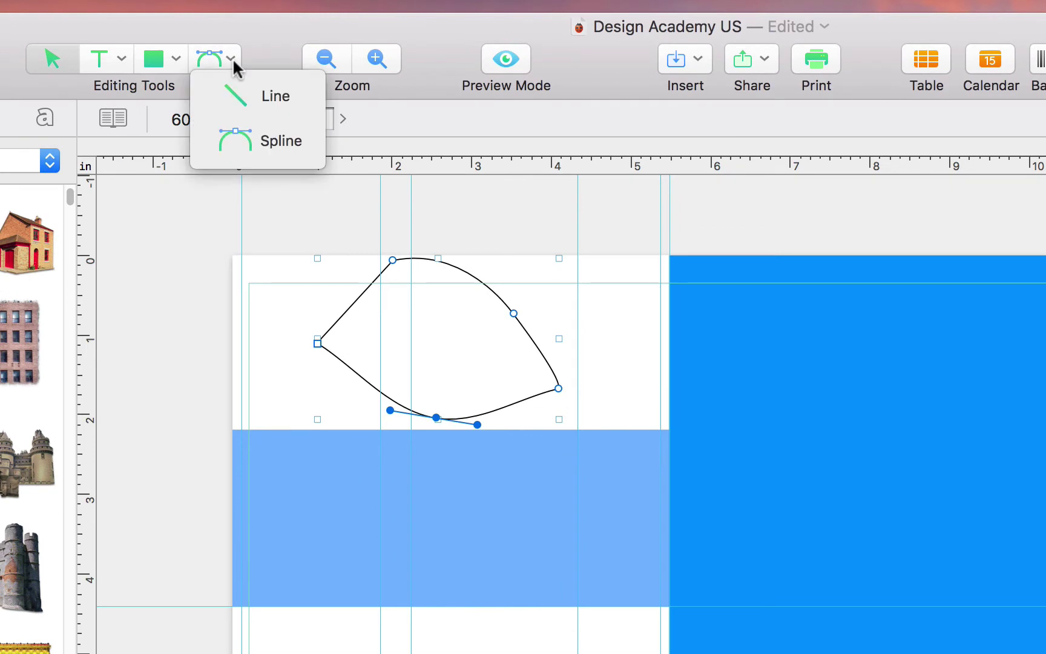
pyautogui.click(235, 95)
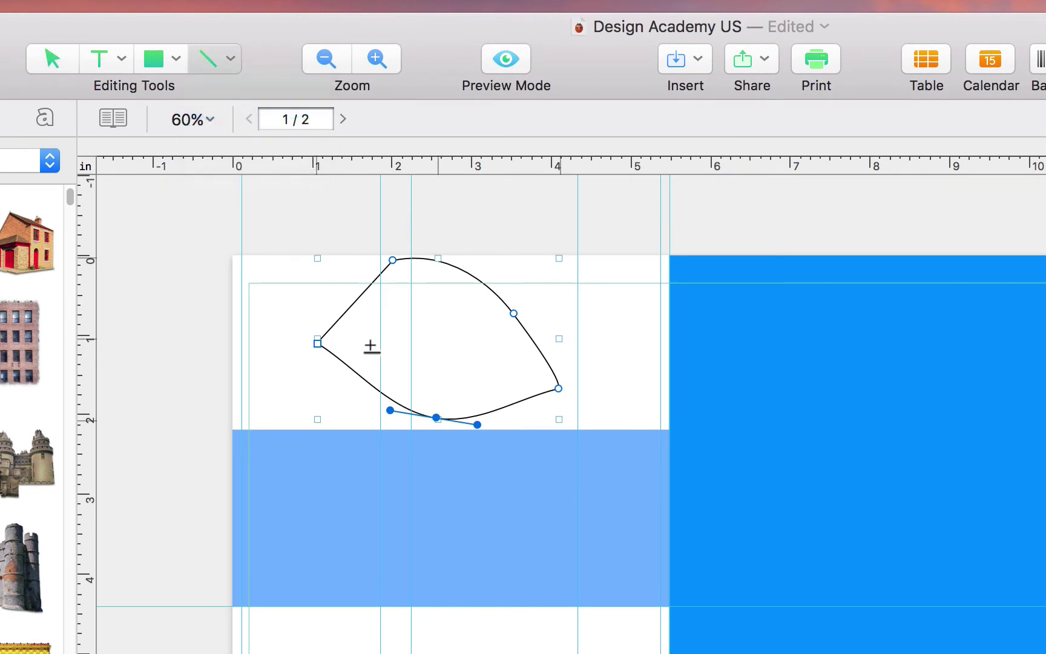
pyautogui.moveTo(354, 336)
pyautogui.mouseDown()
pyautogui.moveTo(502, 366)
pyautogui.moveTo(475, 275)
pyautogui.moveTo(504, 364)
pyautogui.mouseUp()
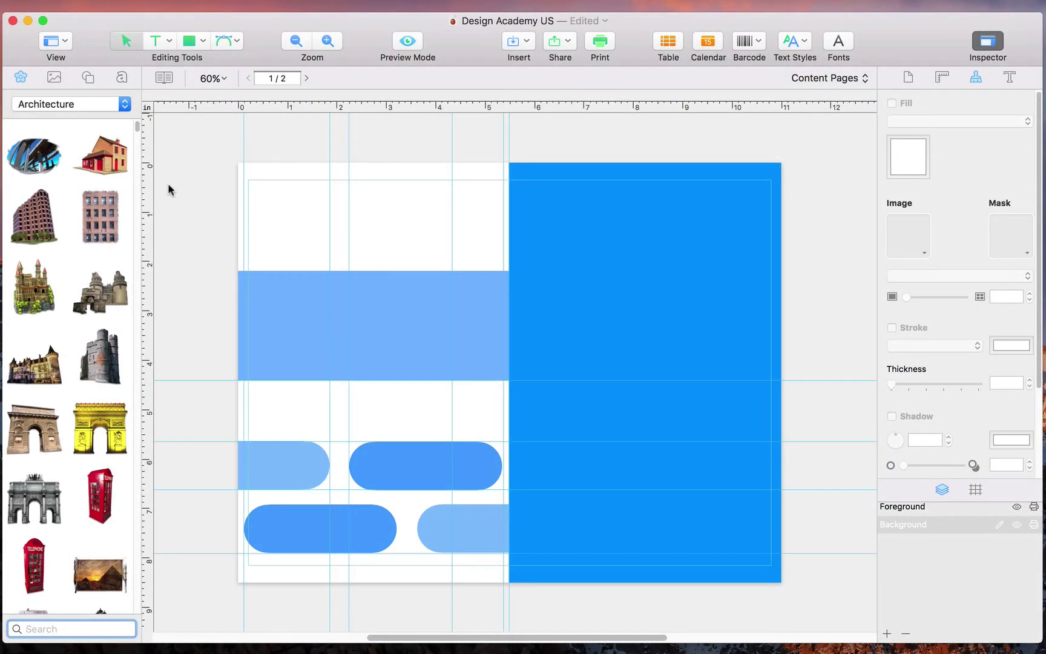
# Browse the clipart library's Animals, Art & Culture and Industry categories
pyautogui.click(124, 104)
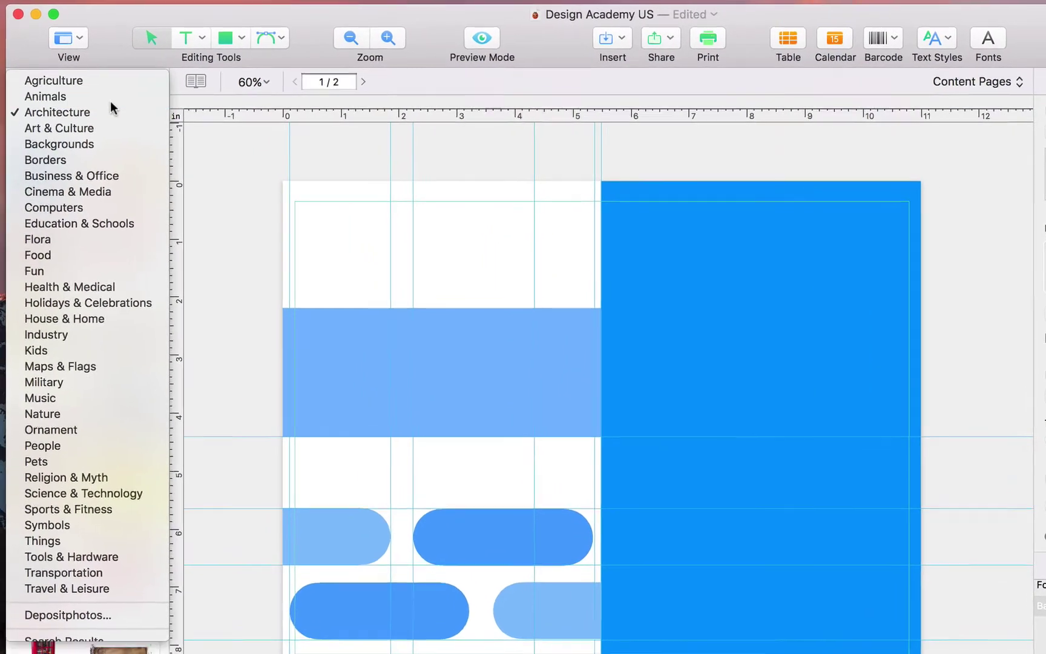
pyautogui.click(104, 95)
pyautogui.click(136, 91)
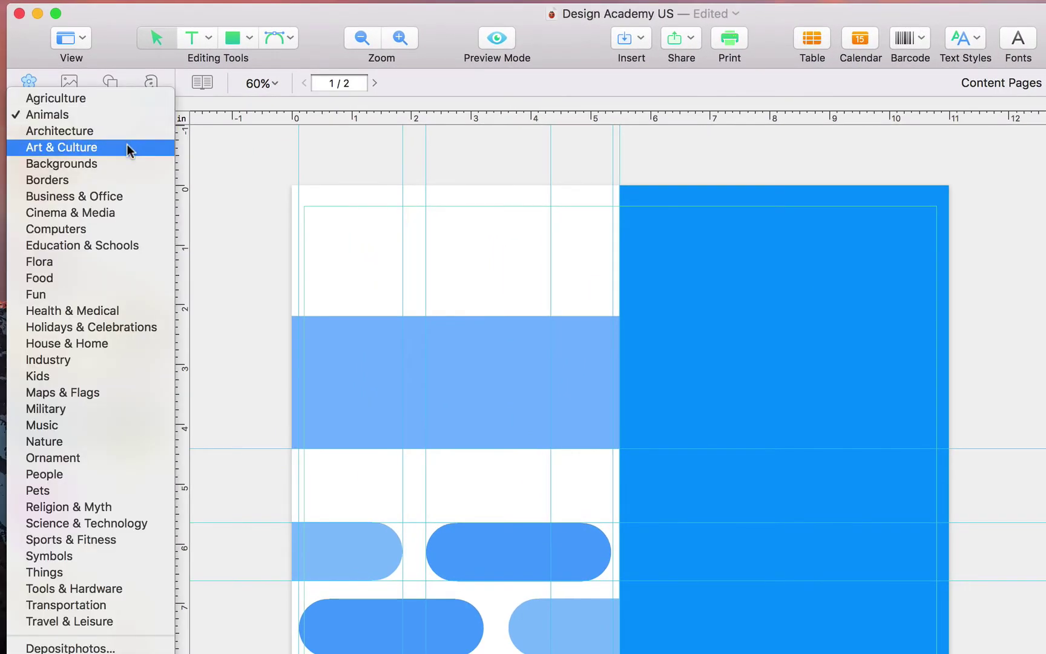
pyautogui.click(130, 147)
pyautogui.click(150, 114)
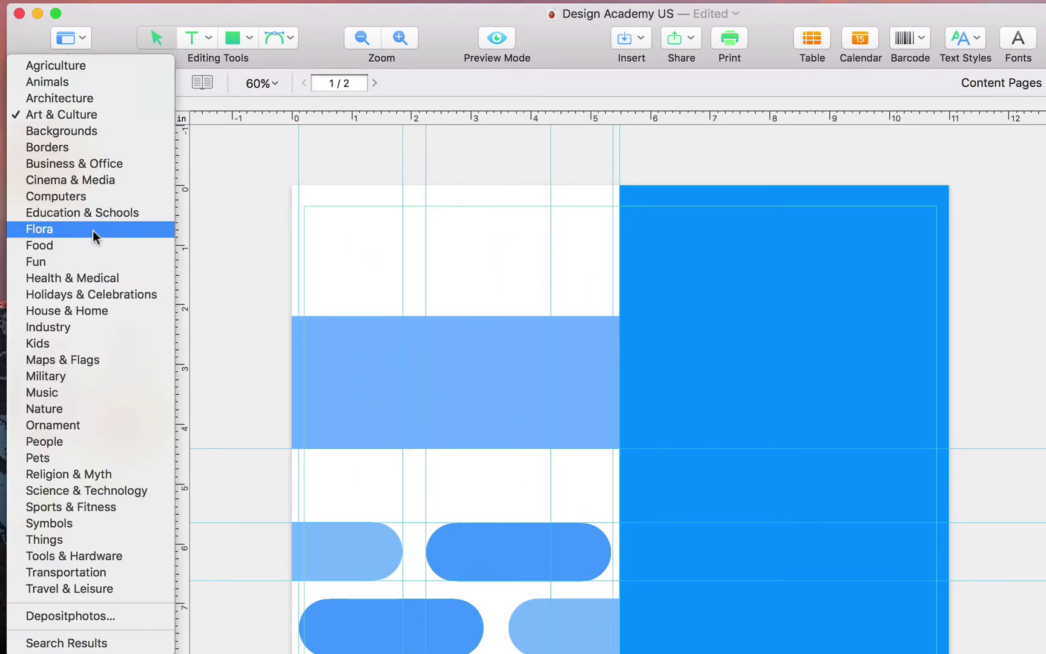
pyautogui.click(77, 328)
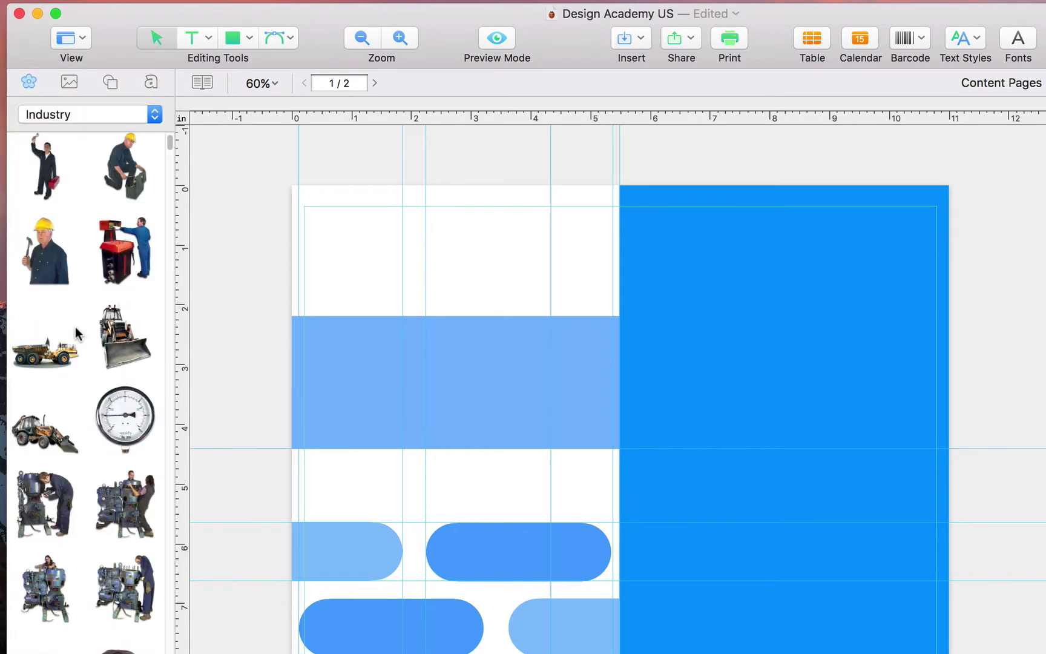
# Look through the photo, shape and decorative text libraries
pyautogui.click(71, 83)
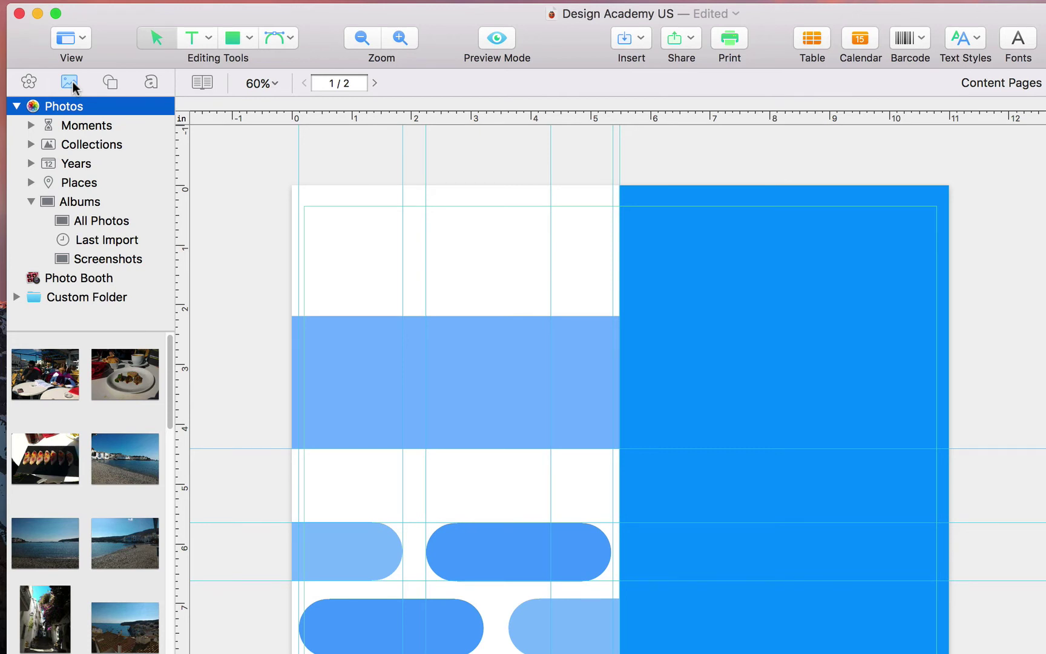
pyautogui.click(112, 85)
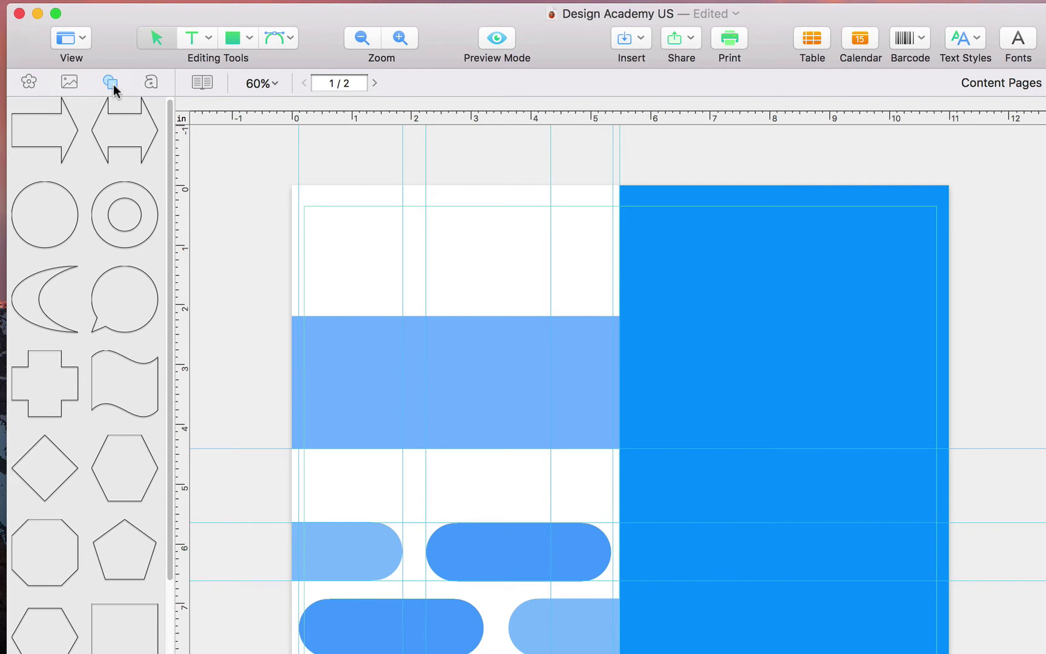
pyautogui.click(151, 85)
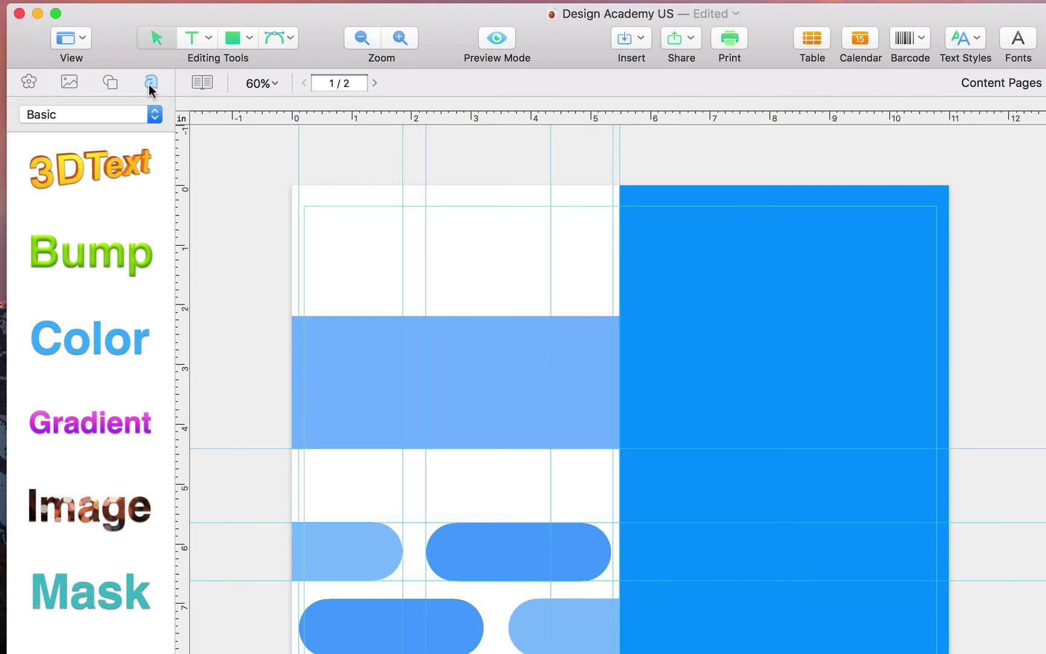
# Place the photo of blue stadium seats from the All Photos album onto the page's upper left area
pyautogui.click(70, 83)
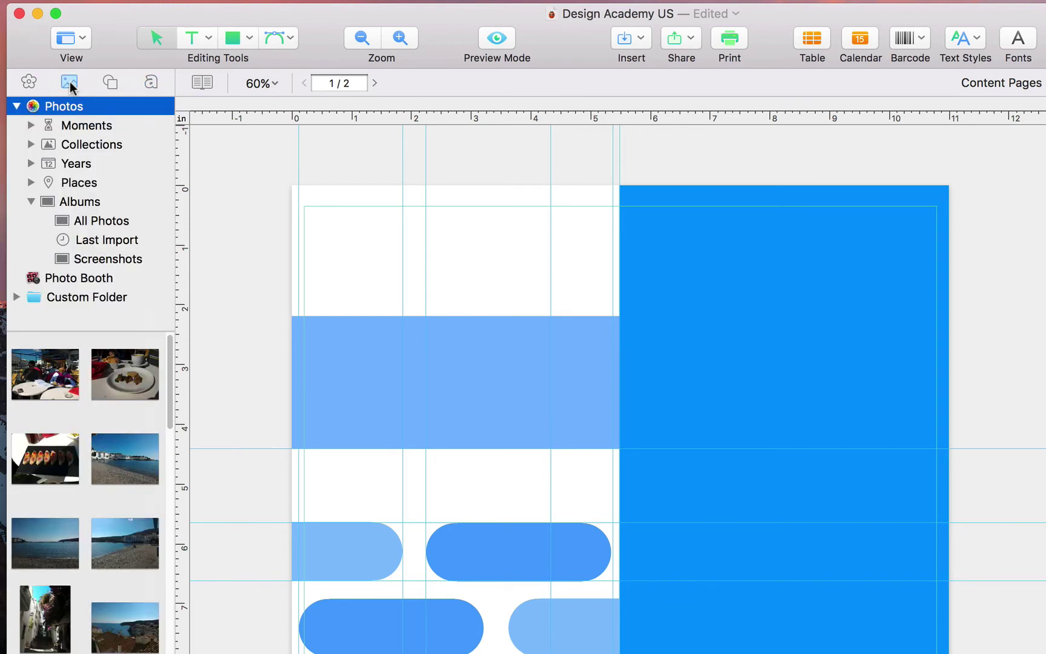
pyautogui.click(98, 222)
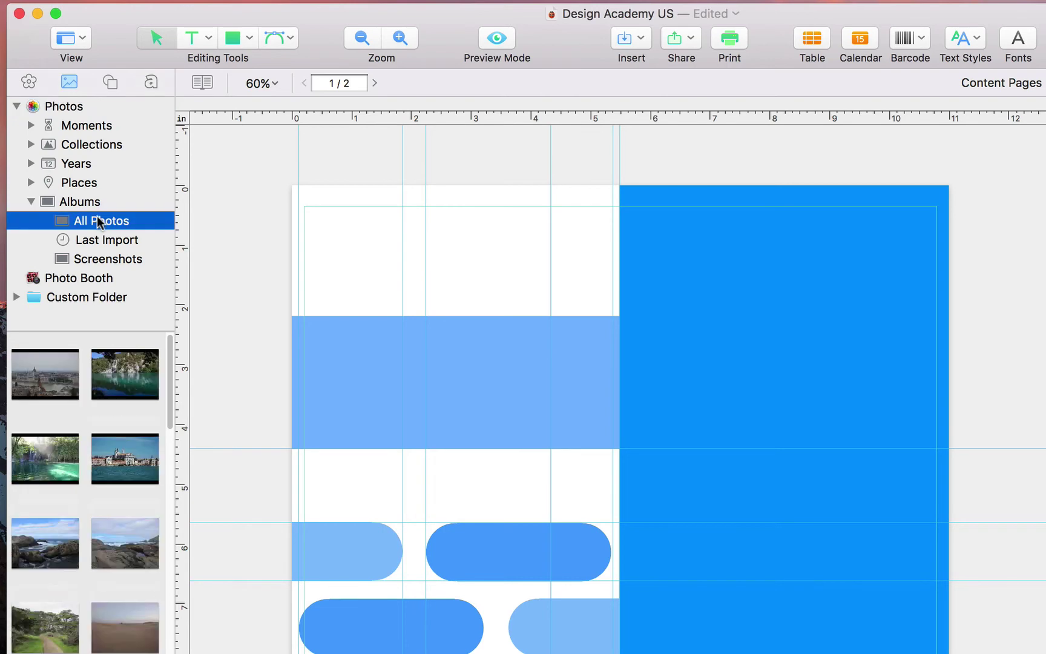
pyautogui.scroll(-2, 83, 448)
pyautogui.scroll(-10, 83, 329)
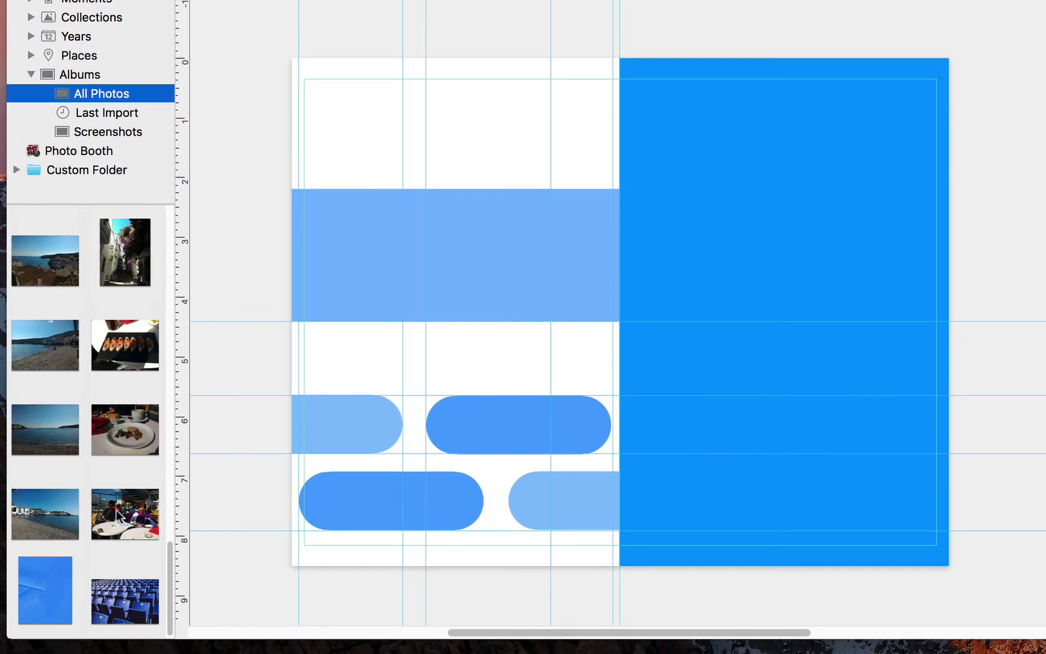
pyautogui.moveTo(124, 601); pyautogui.dragTo(399, 181)
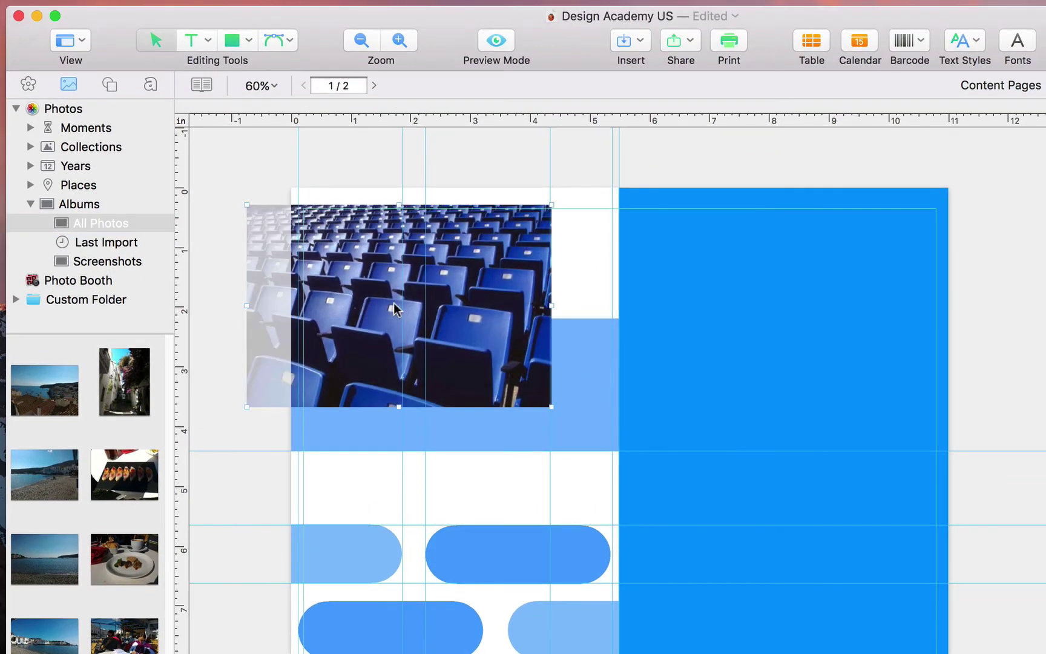
# Align the seats photo with the page's top-left corner and enlarge it to the full width of the left half, about 5.5 in
pyautogui.moveTo(335, 274); pyautogui.dragTo(377, 259)
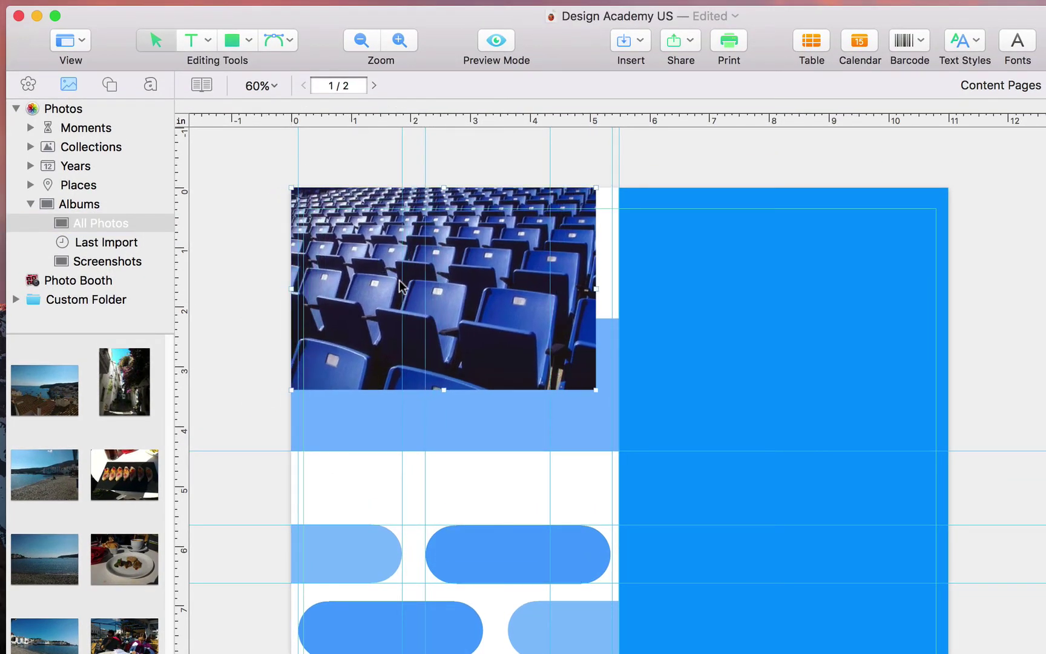
pyautogui.moveTo(596, 389); pyautogui.dragTo(618, 411)
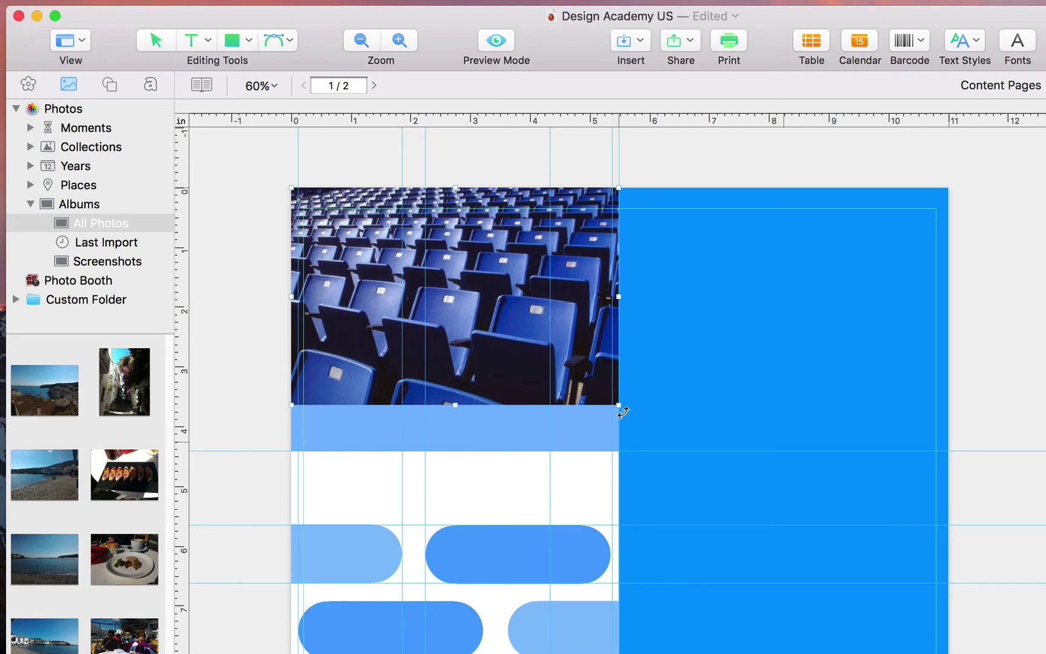
pyautogui.moveTo(623, 412)
pyautogui.mouseDown()
pyautogui.moveTo(602, 432)
pyautogui.moveTo(627, 413)
pyautogui.mouseUp()
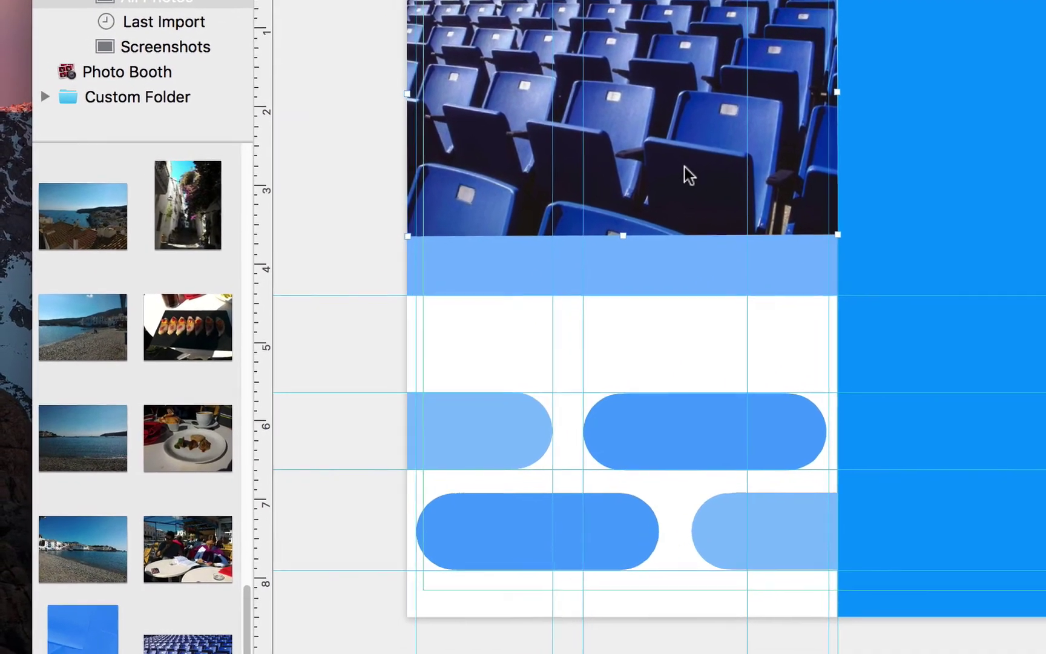
# Open the seats photo for image editing and try the Gamma Adjust, Hue Adjust, Transparent and Color Posterize effects
pyautogui.doubleClick(618, 239)
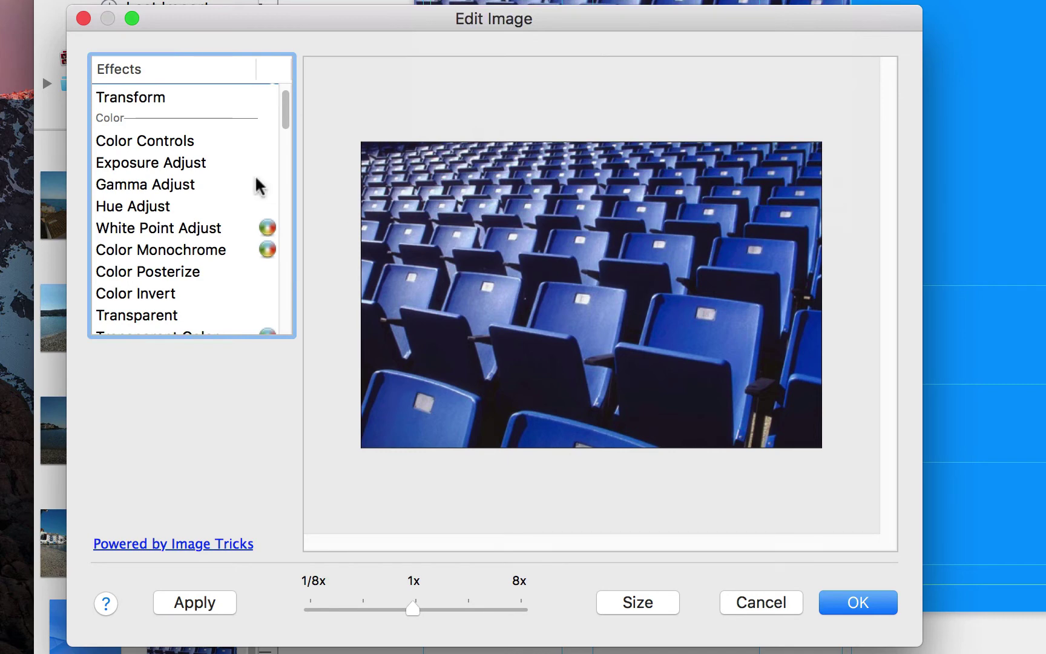
pyautogui.click(184, 186)
pyautogui.click(171, 208)
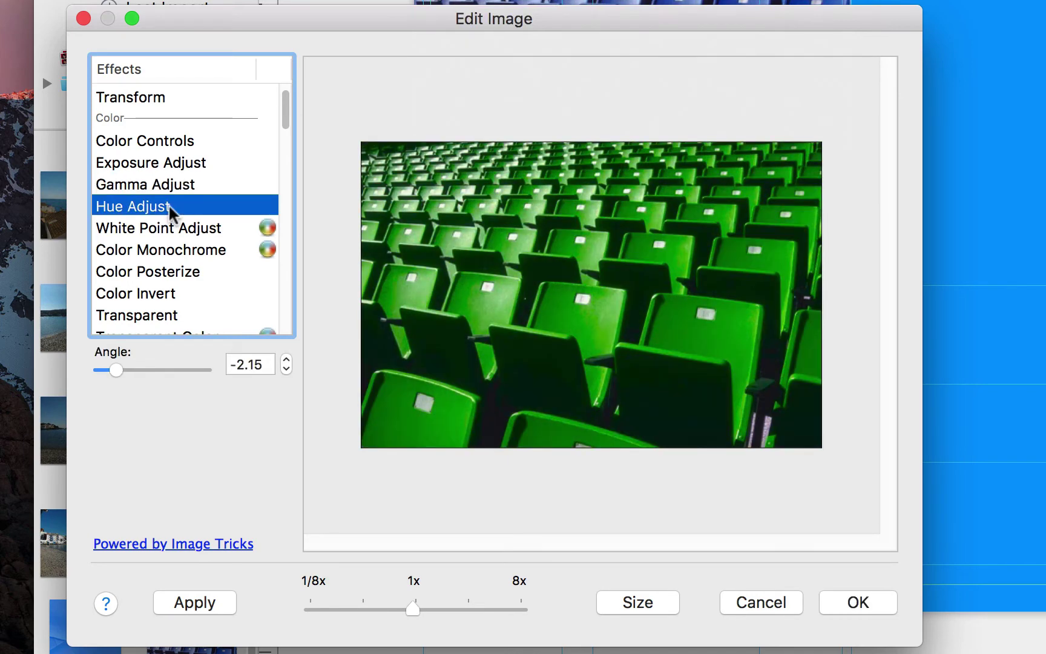
pyautogui.click(148, 315)
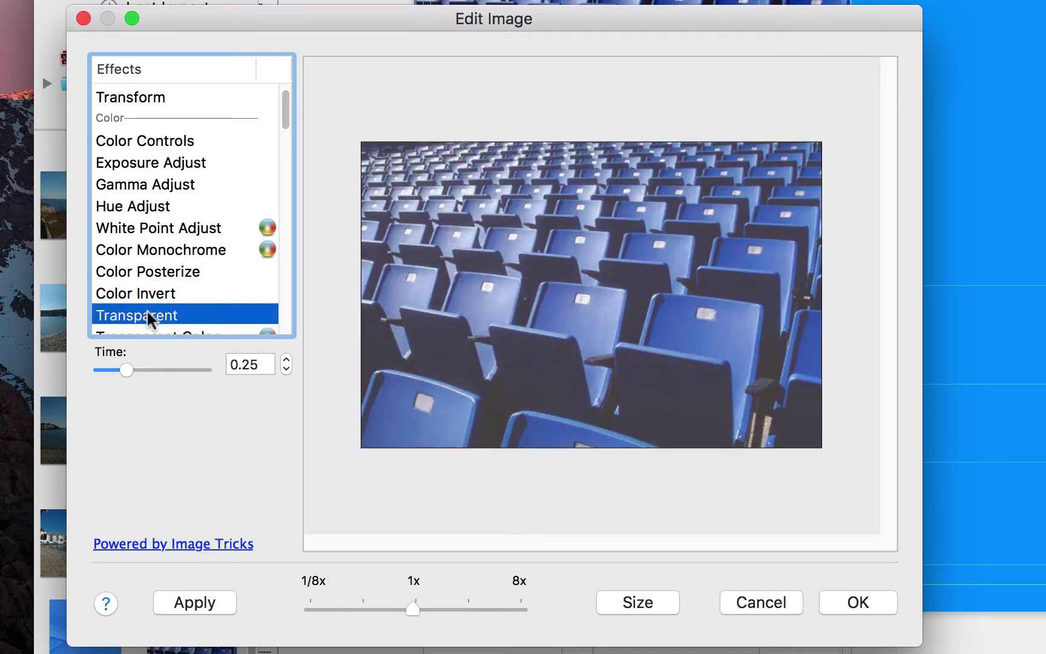
pyautogui.click(155, 275)
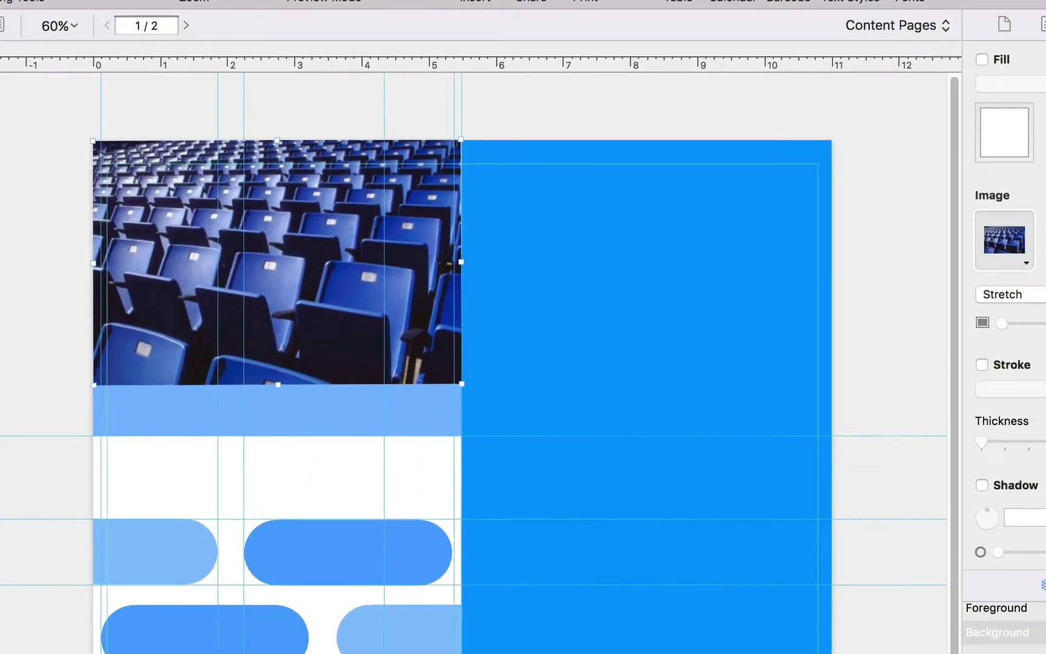
# Try a soft circular mask, a horizontal gradient mask and a vertical gradient mask on the seats photo
pyautogui.click(997, 294)
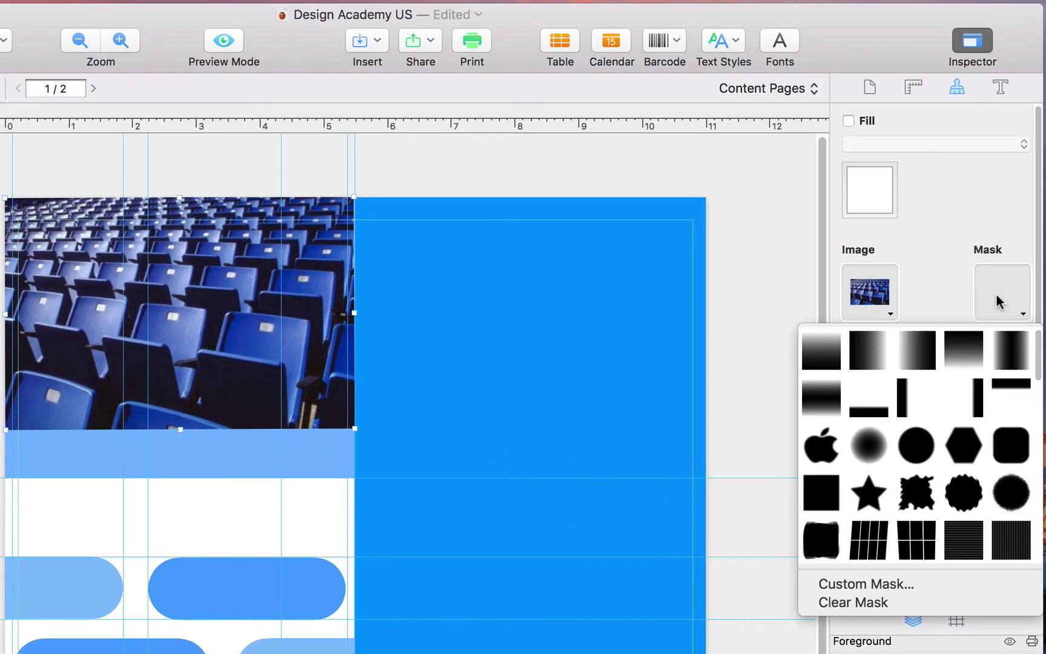
pyautogui.click(873, 442)
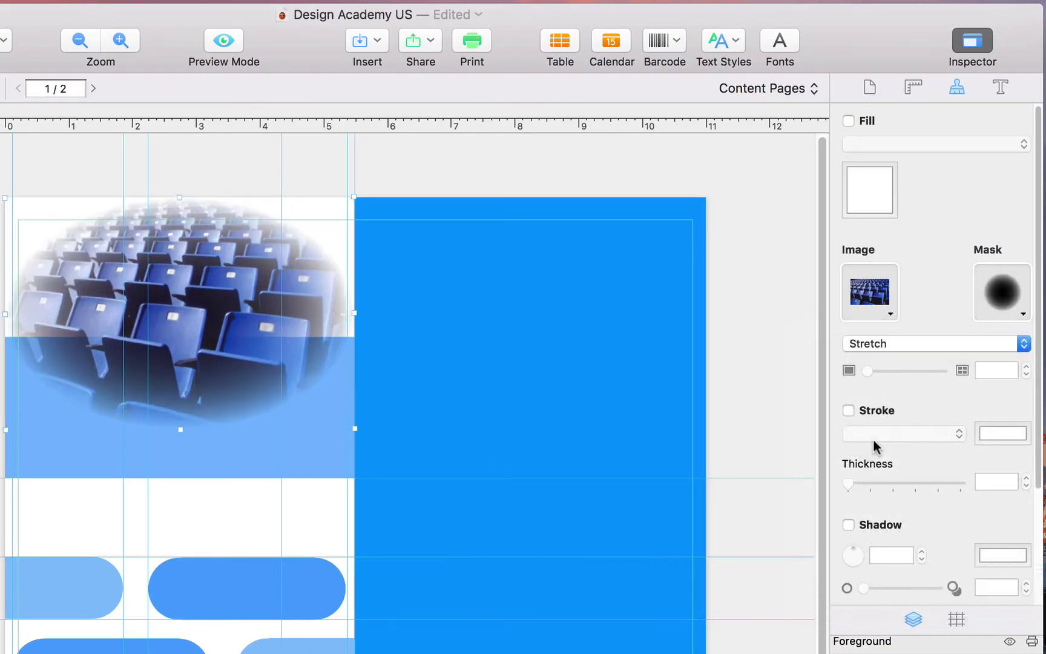
pyautogui.click(994, 299)
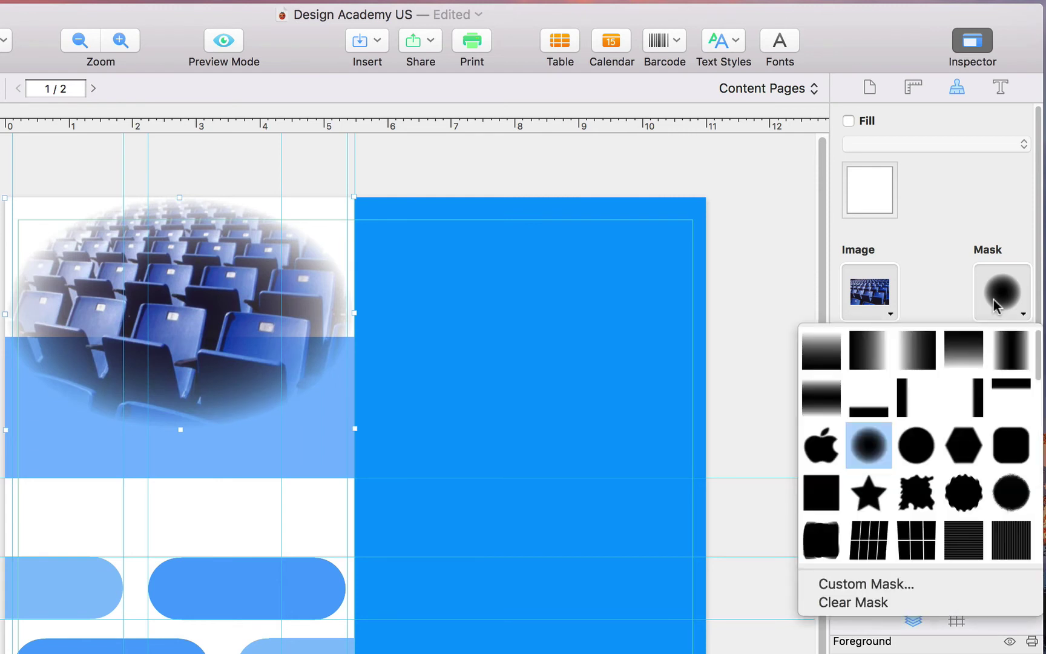
pyautogui.click(872, 353)
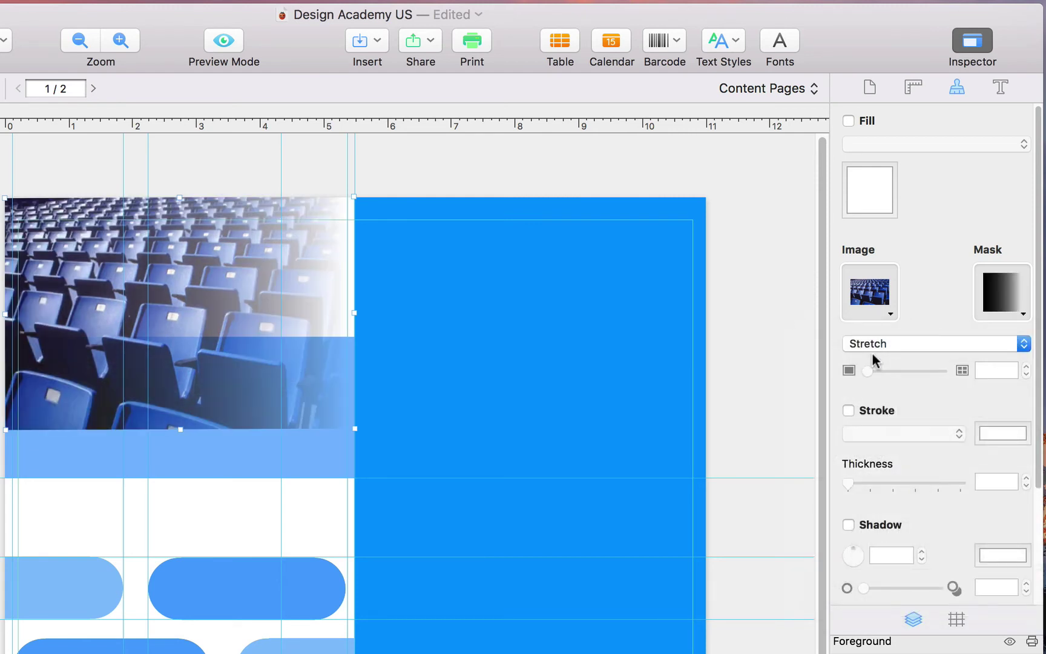
pyautogui.click(995, 299)
pyautogui.click(964, 343)
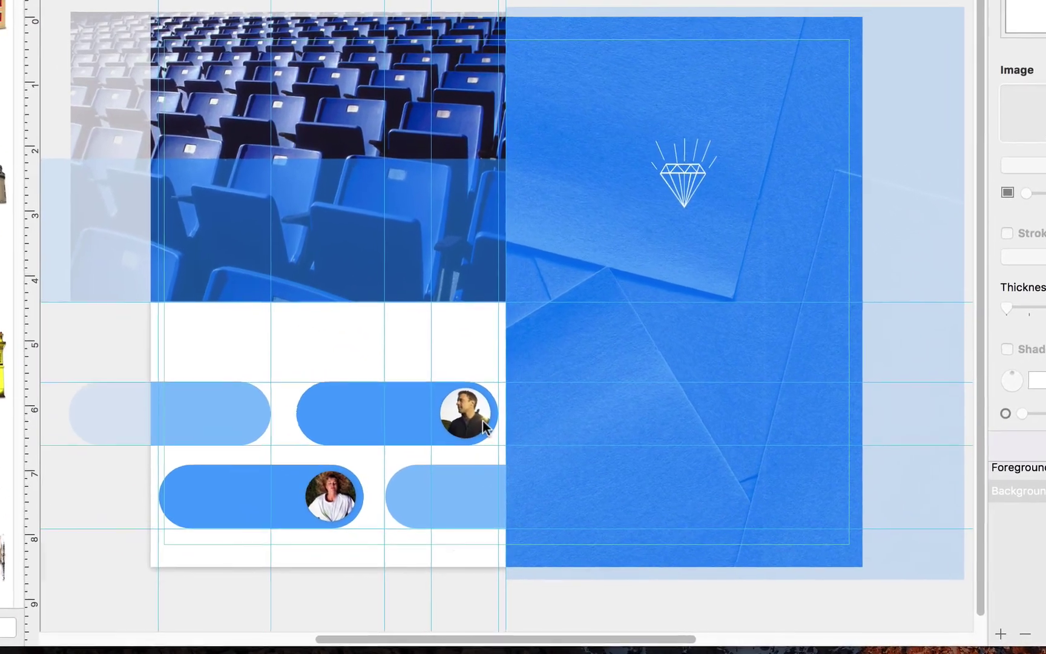
# Add a 2 pt stroke to the round portrait in the upper blue pill, trying a dashed style before restoring the solid line
pyautogui.click(489, 471)
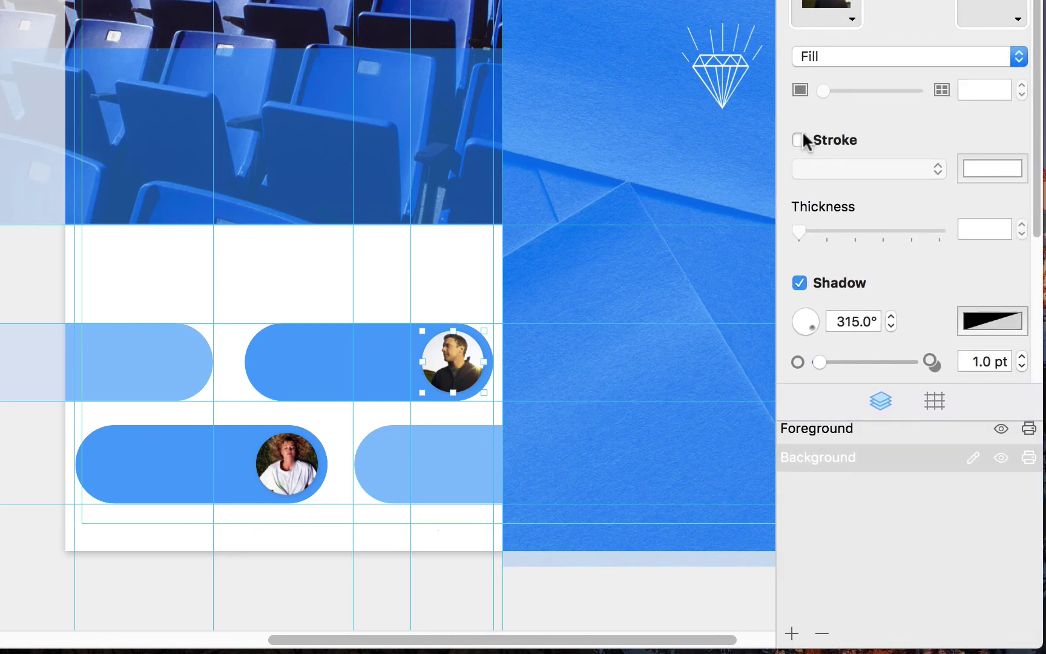
pyautogui.click(798, 139)
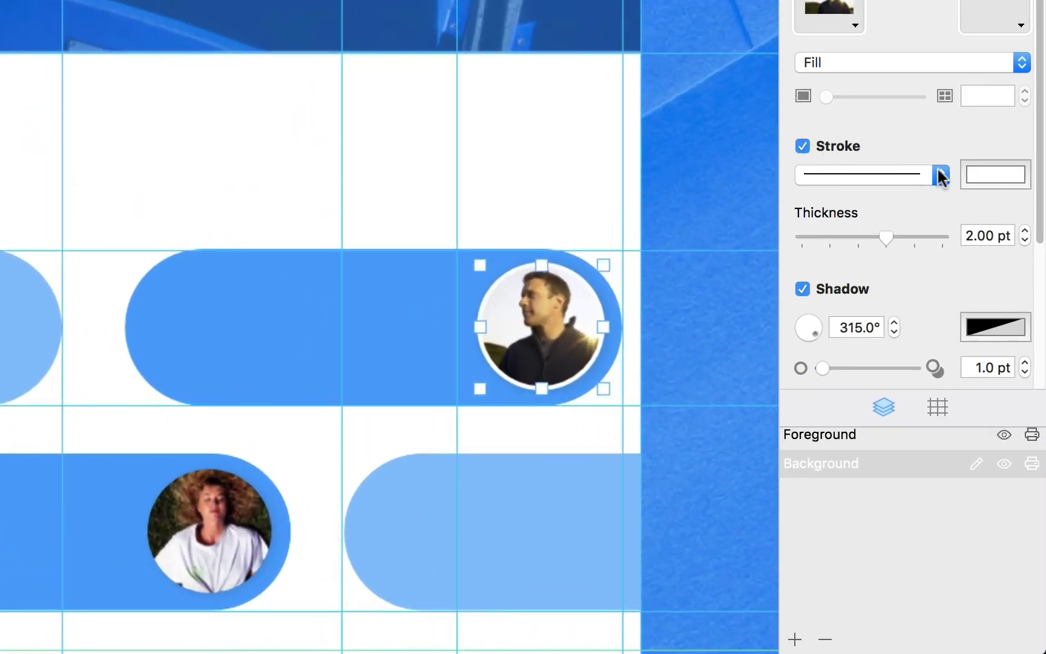
pyautogui.click(938, 169)
pyautogui.click(926, 200)
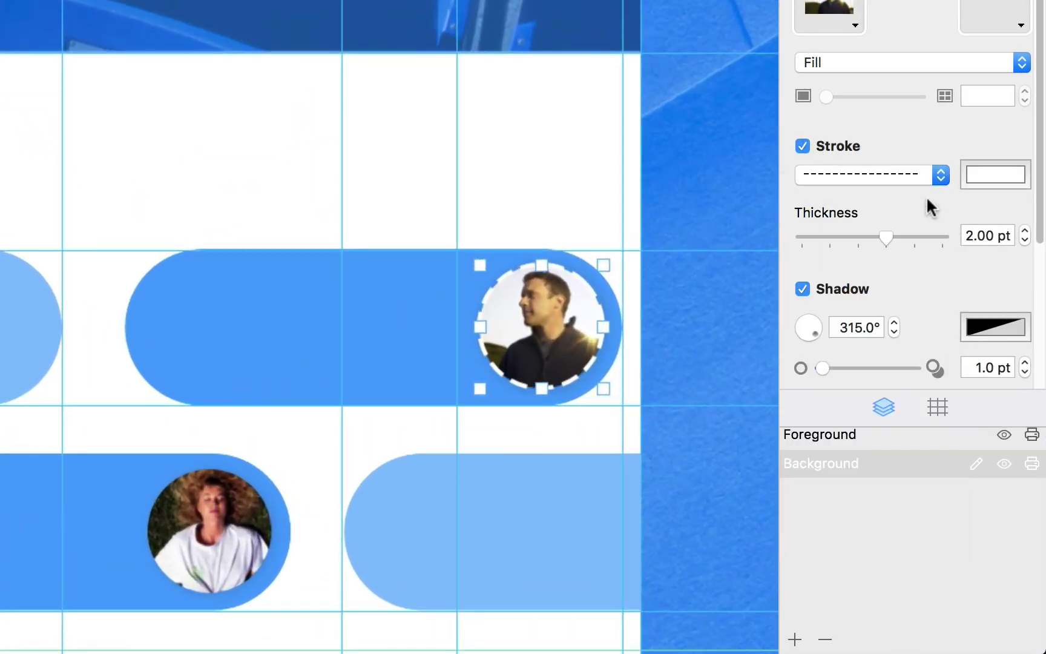
pyautogui.click(940, 181)
pyautogui.click(923, 153)
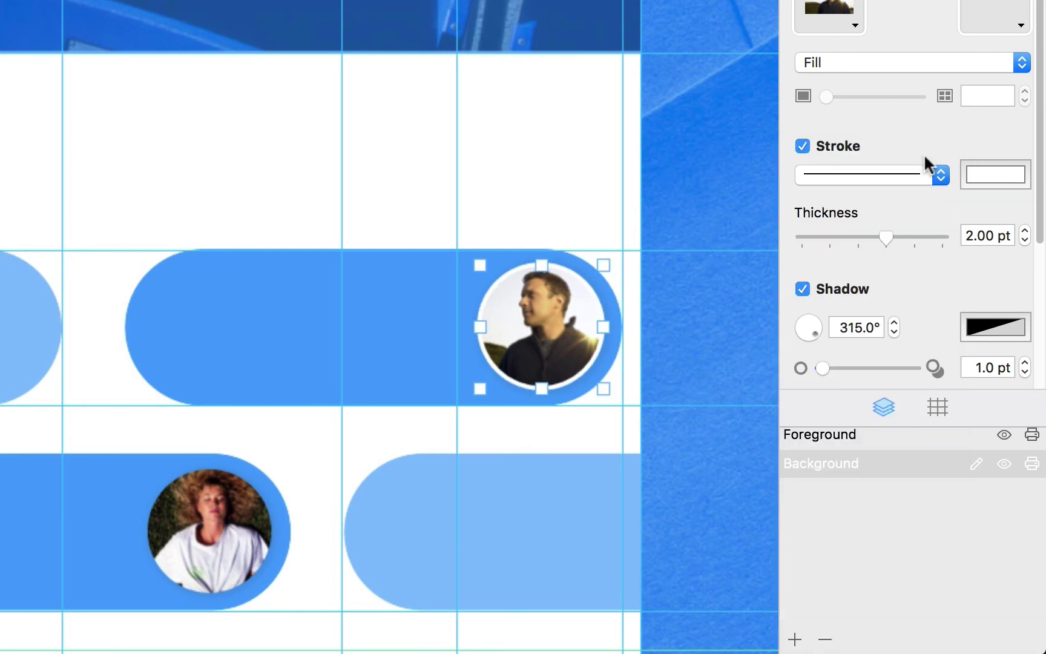
# Try other stroke colors on the upper round portrait and settle on a near-white 2 pt outline
pyautogui.click(987, 176)
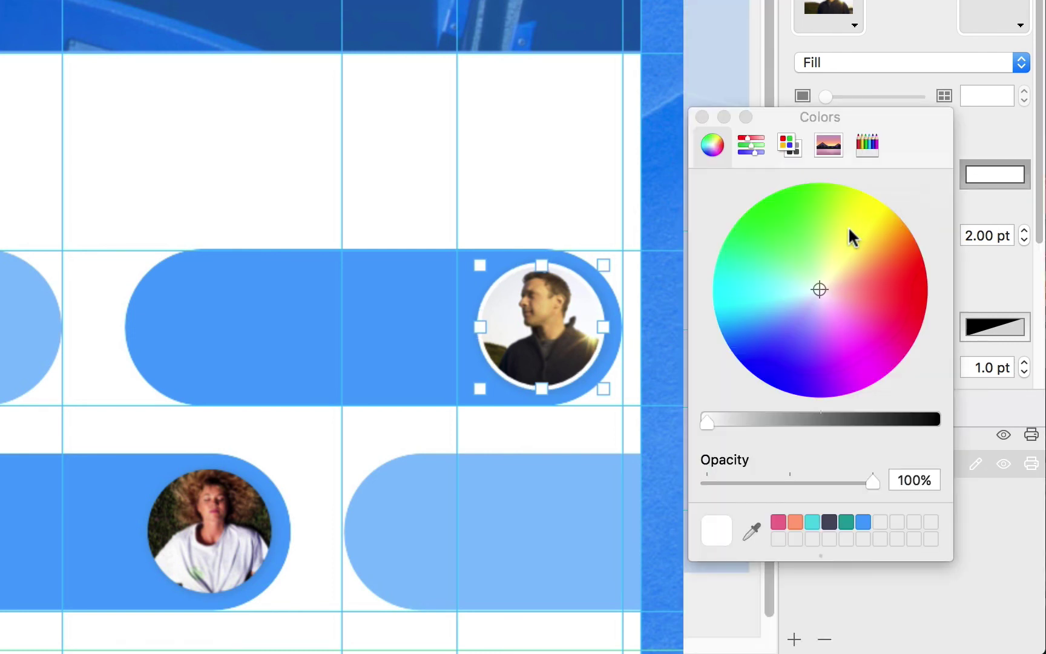
pyautogui.click(884, 328)
pyautogui.moveTo(870, 352)
pyautogui.mouseDown()
pyautogui.moveTo(743, 330)
pyautogui.moveTo(788, 250)
pyautogui.moveTo(838, 278)
pyautogui.moveTo(818, 291)
pyautogui.mouseUp()
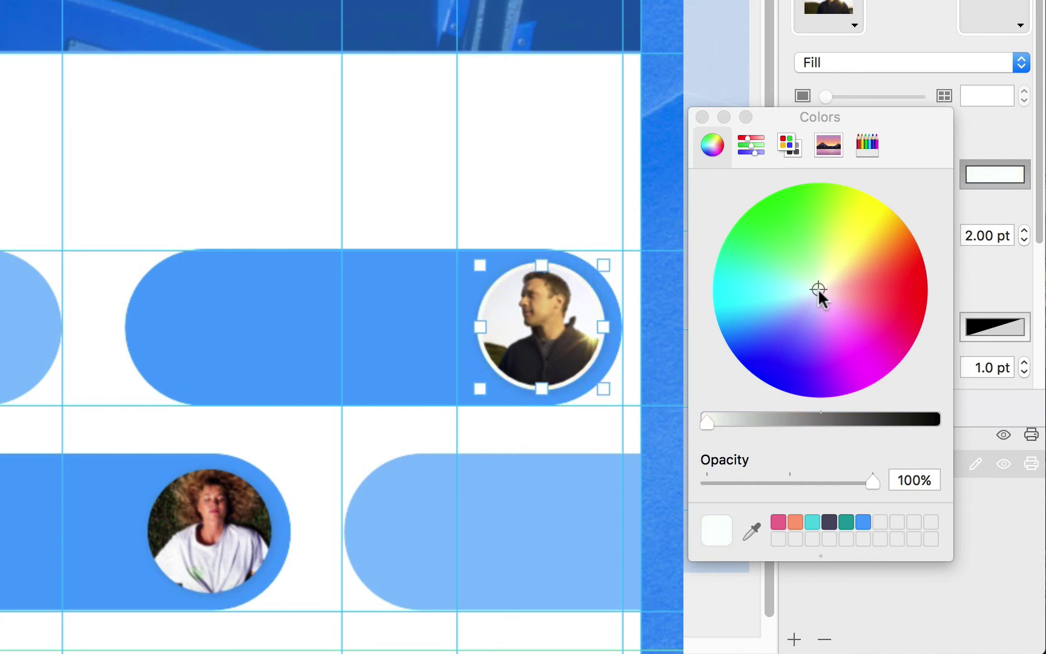
pyautogui.click(702, 117)
pyautogui.moveTo(881, 237)
pyautogui.mouseDown()
pyautogui.moveTo(945, 236)
pyautogui.moveTo(886, 242)
pyautogui.mouseUp()
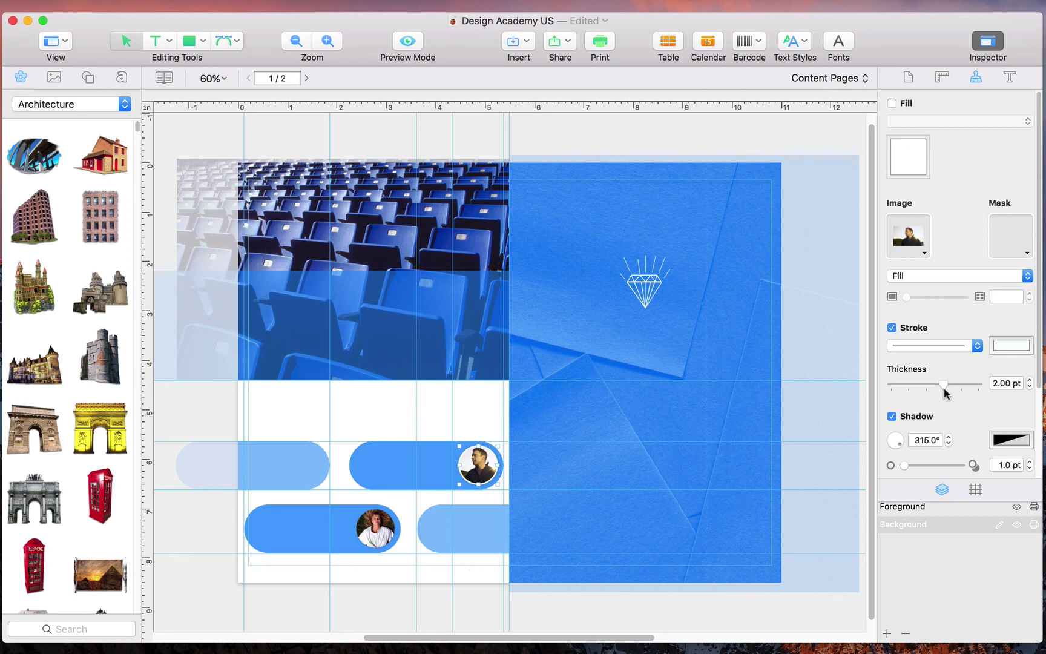
# Preview the brochure page without guides, margins and overhanging objects
pyautogui.click(407, 42)
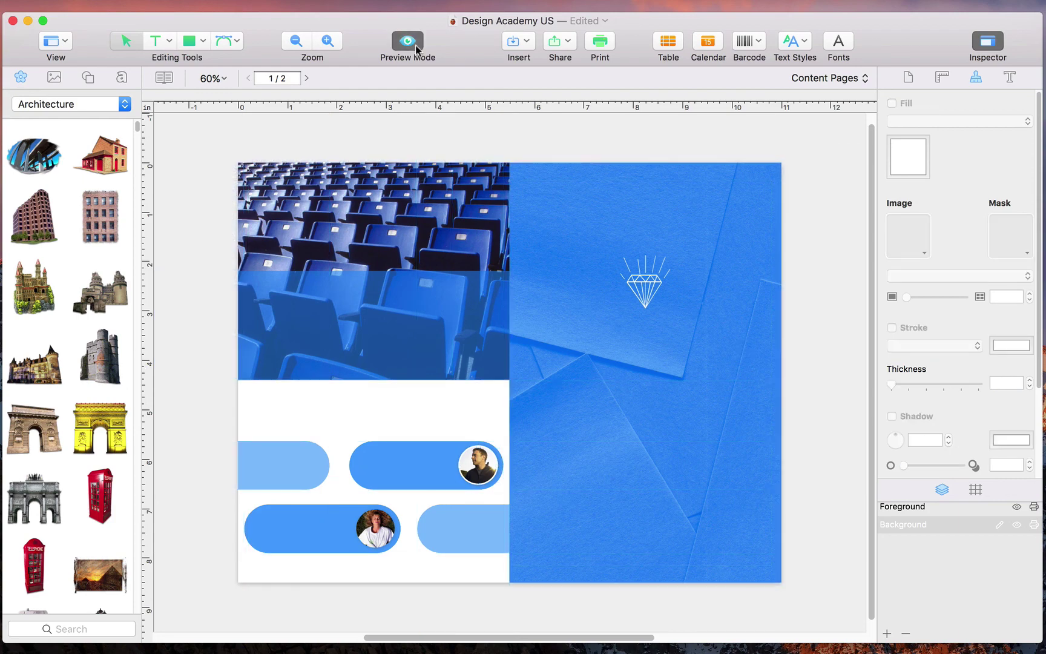